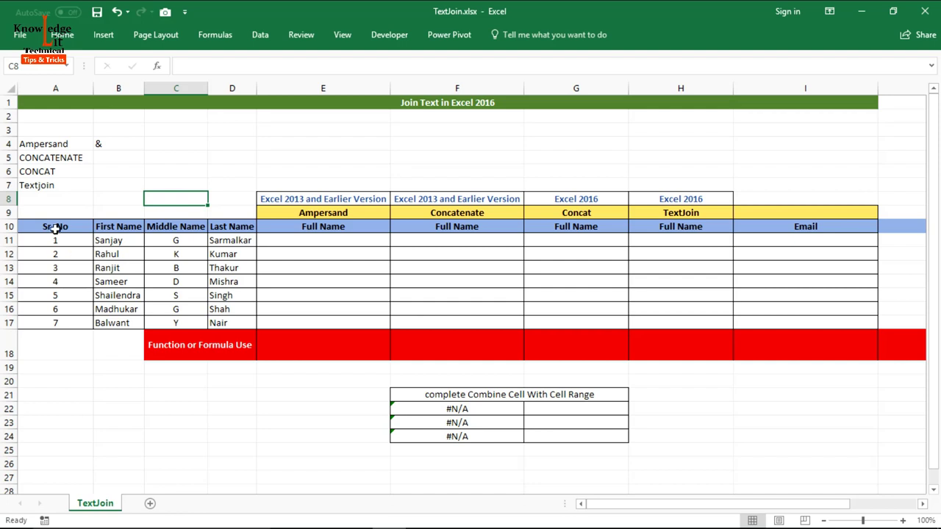
# - Enter =B11&" "&C11&" "&D11 in E11 to join first, middle and last names
pyautogui.moveTo(55, 228)
pyautogui.mouseDown()
pyautogui.moveTo(184, 321)
pyautogui.moveTo(222, 318)
pyautogui.mouseUp()
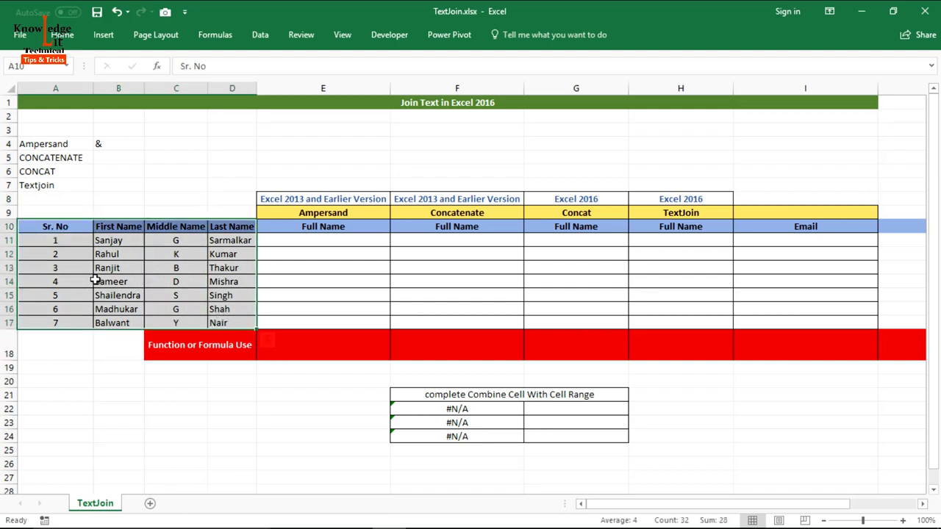
pyautogui.moveTo(118, 230); pyautogui.dragTo(119, 309)
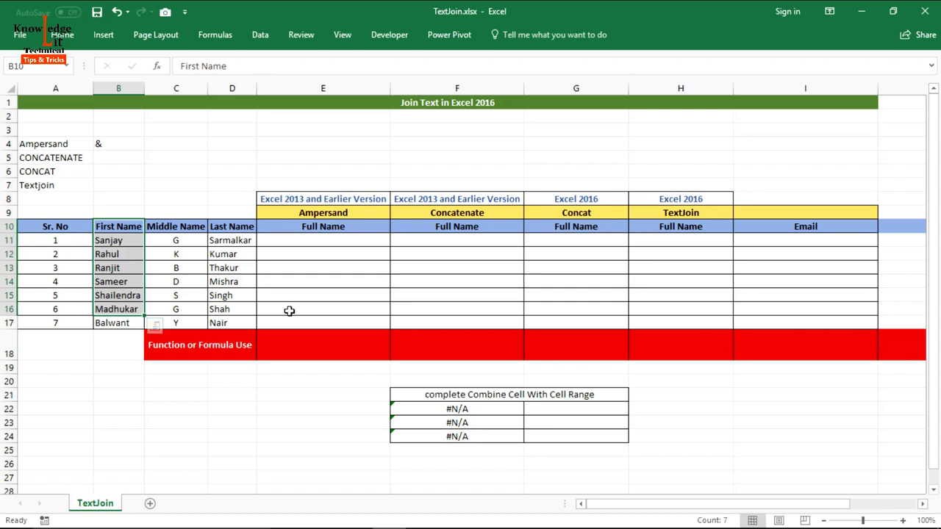
pyautogui.click(317, 240)
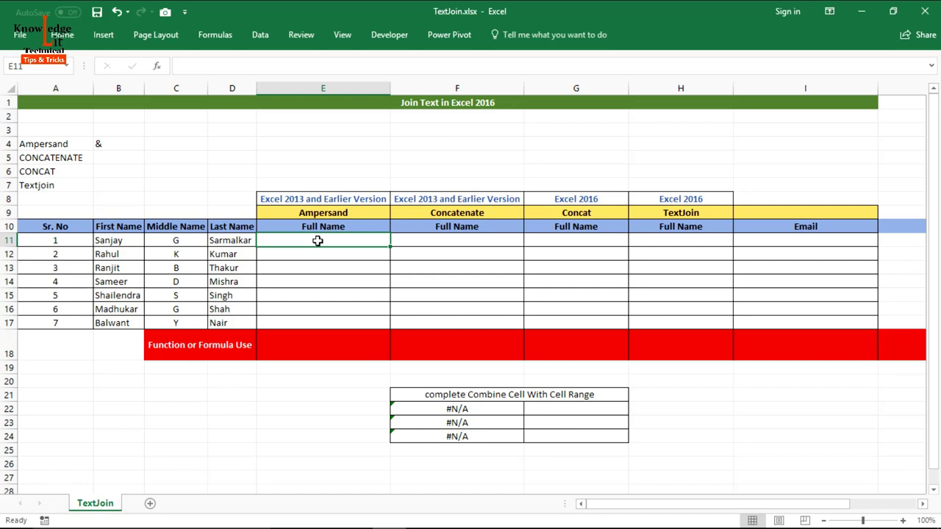
pyautogui.write('=')
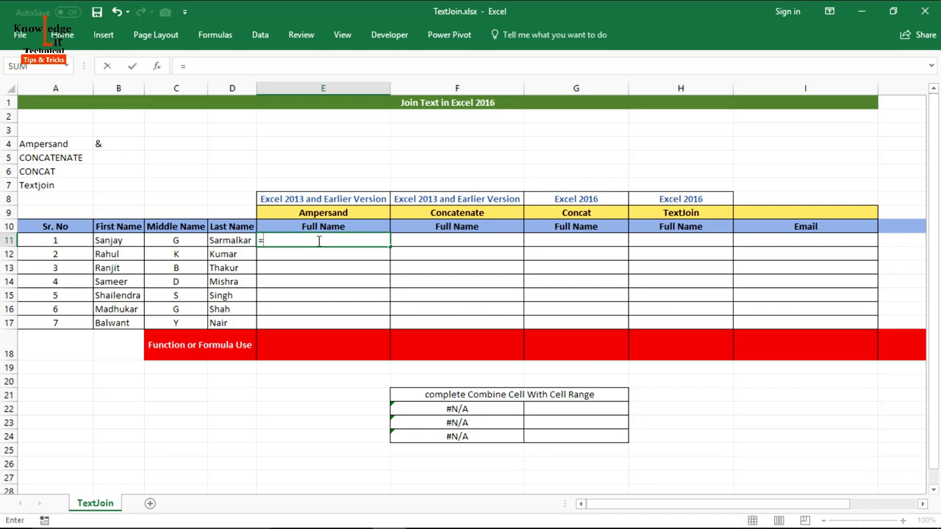
pyautogui.click(125, 240)
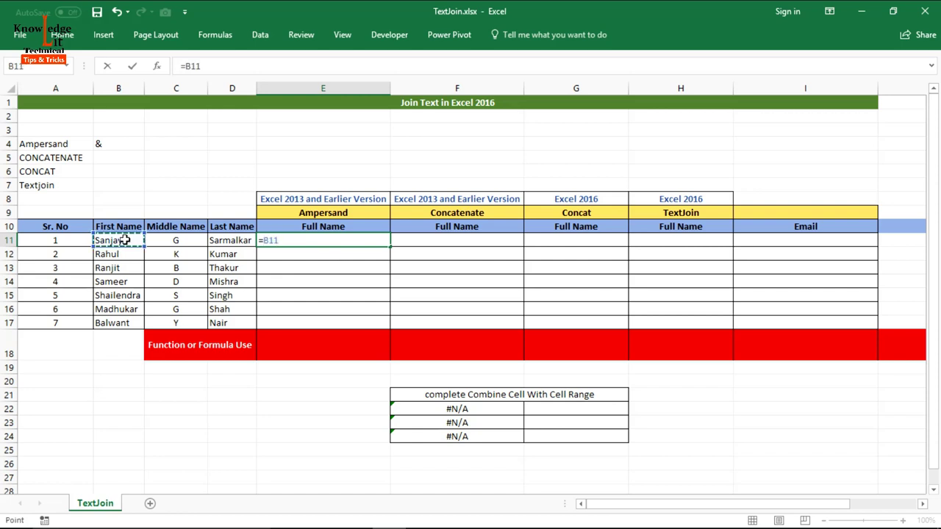
pyautogui.write('&')
pyautogui.write('"')
pyautogui.write(' "')
pyautogui.write('&')
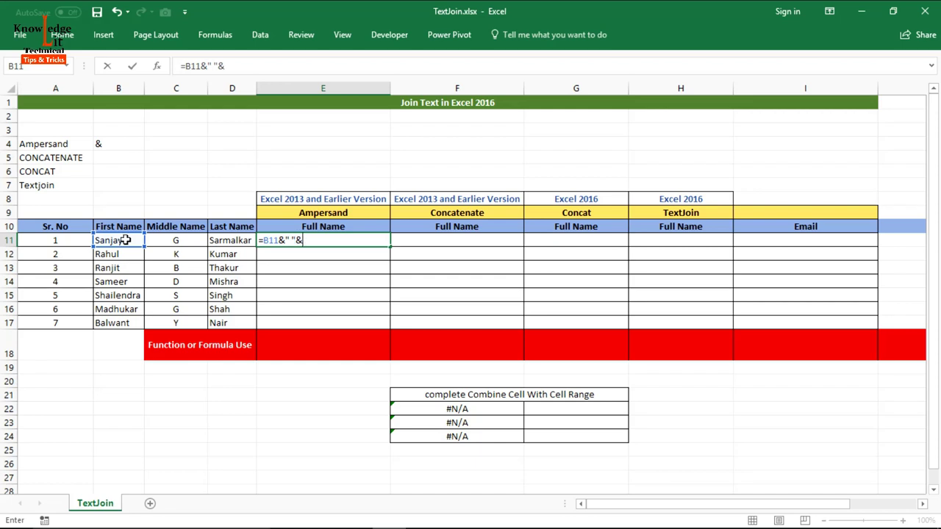
pyautogui.click(181, 240)
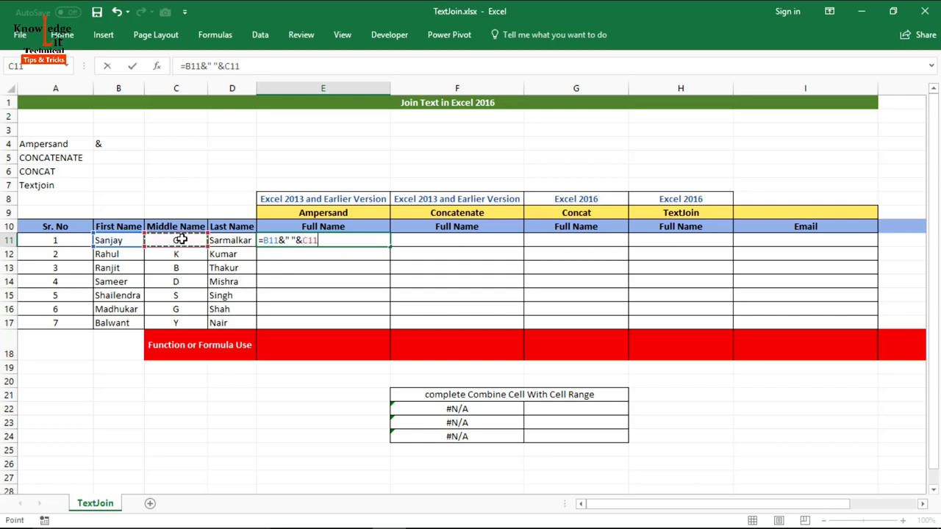
pyautogui.write('&')
pyautogui.write('"')
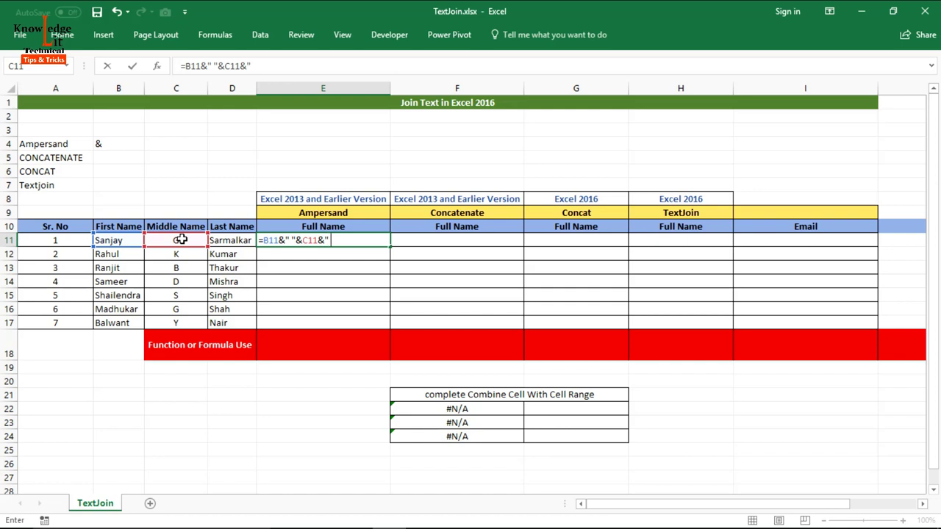
pyautogui.write(' "')
pyautogui.write('&')
pyautogui.click(249, 241)
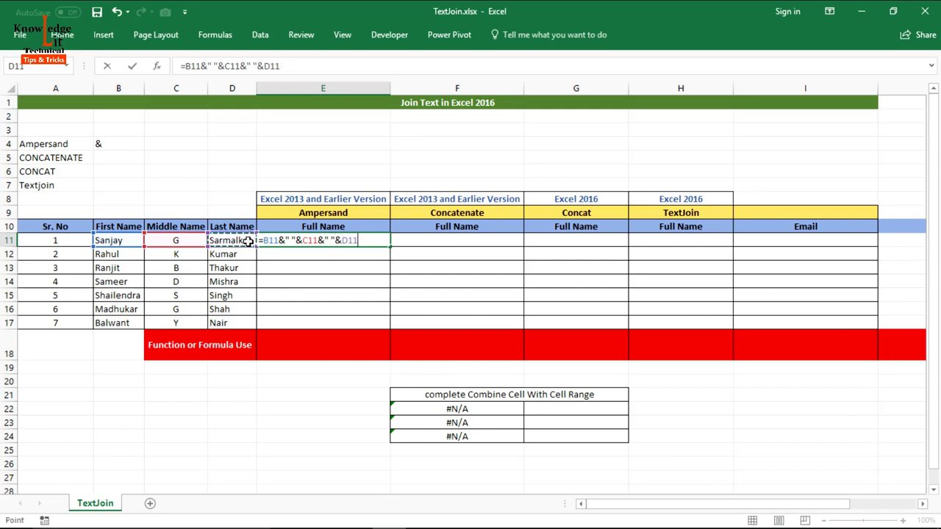
pyautogui.press('Return')
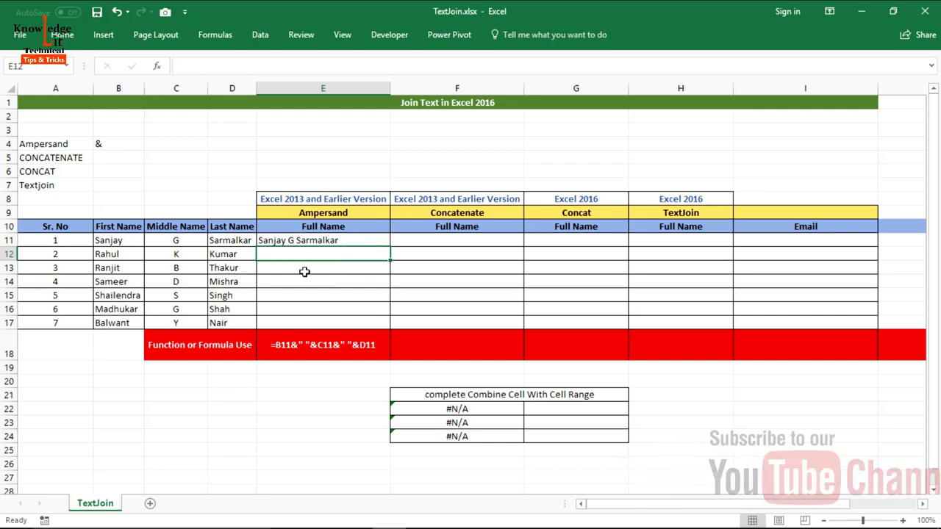
# - Copy the E11 full-name formula down through E17
pyautogui.click(335, 240)
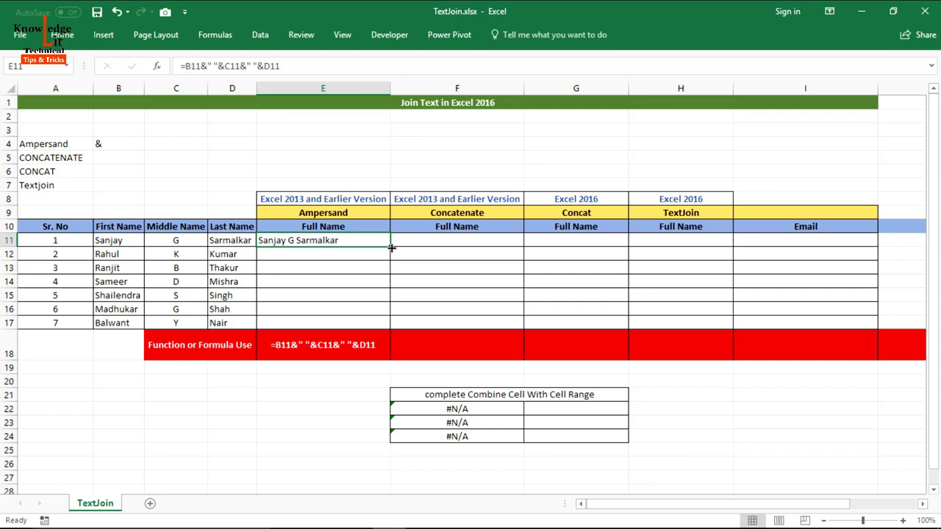
pyautogui.moveTo(391, 247); pyautogui.dragTo(391, 328)
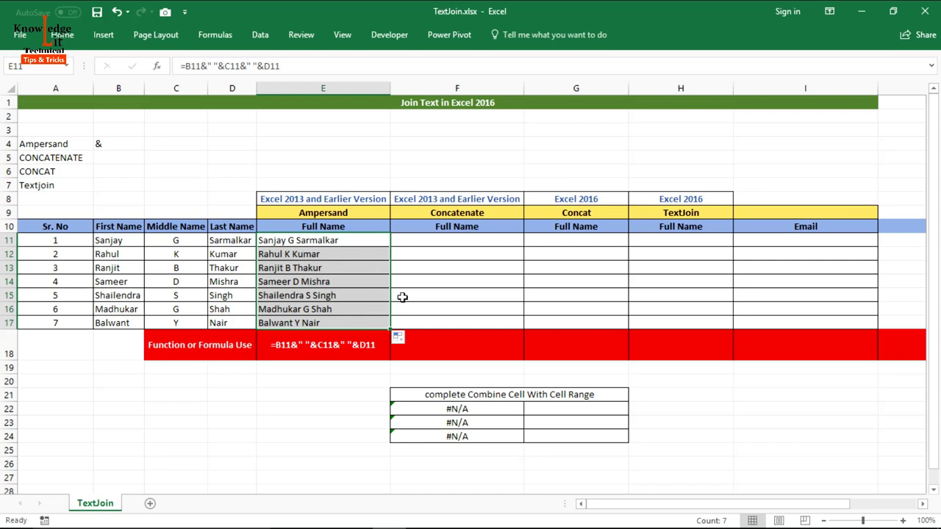
pyautogui.click(441, 241)
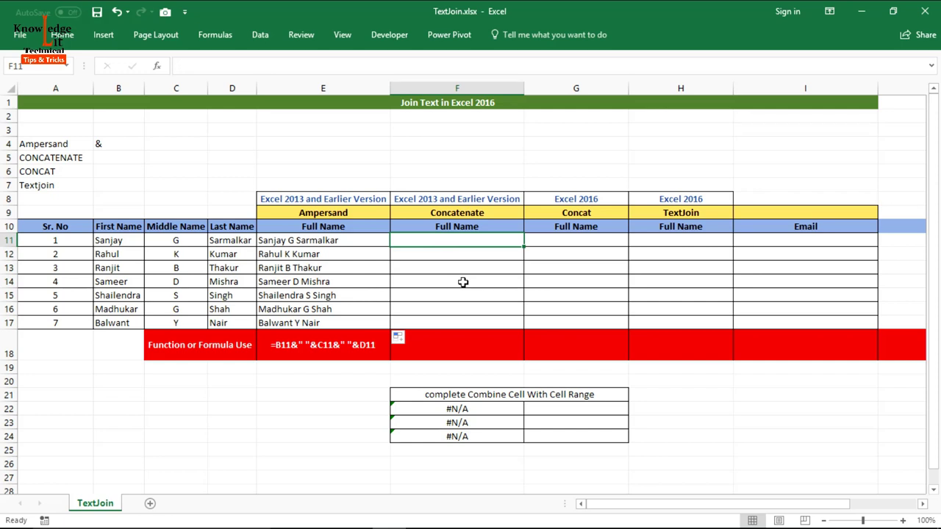
# - Enter =CONCATENATE(B11," ",C11," ",D11) in F11 to show the first person's full name
pyautogui.write('=')
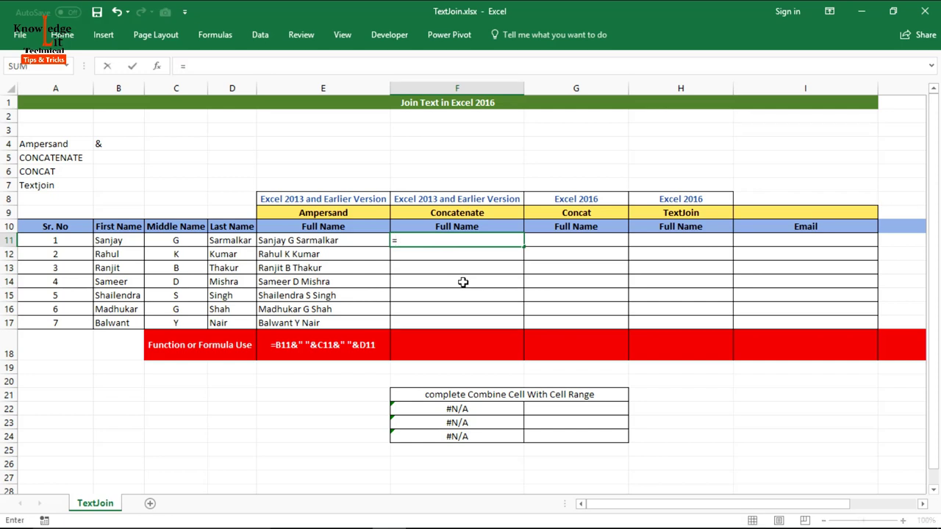
pyautogui.write('con')
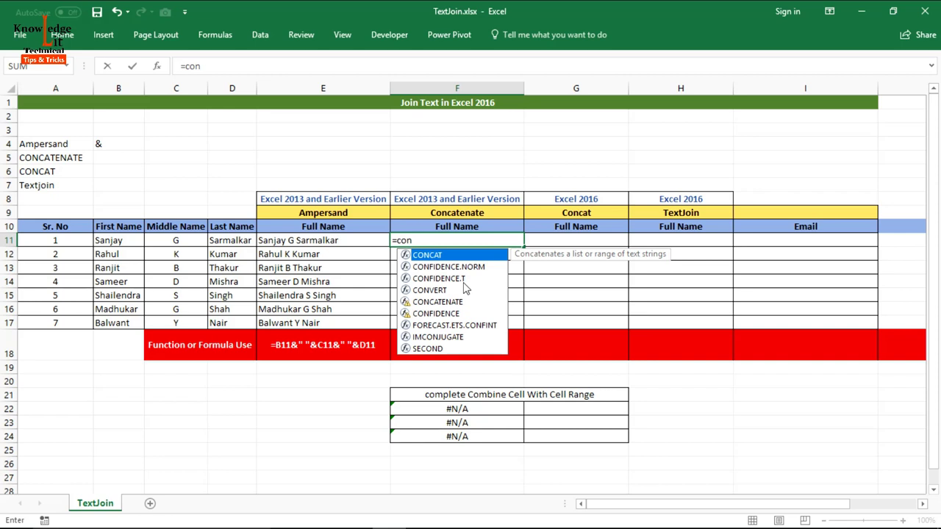
pyautogui.press('Down')
pyautogui.press('Down')
pyautogui.press('Down')
pyautogui.press('Down')
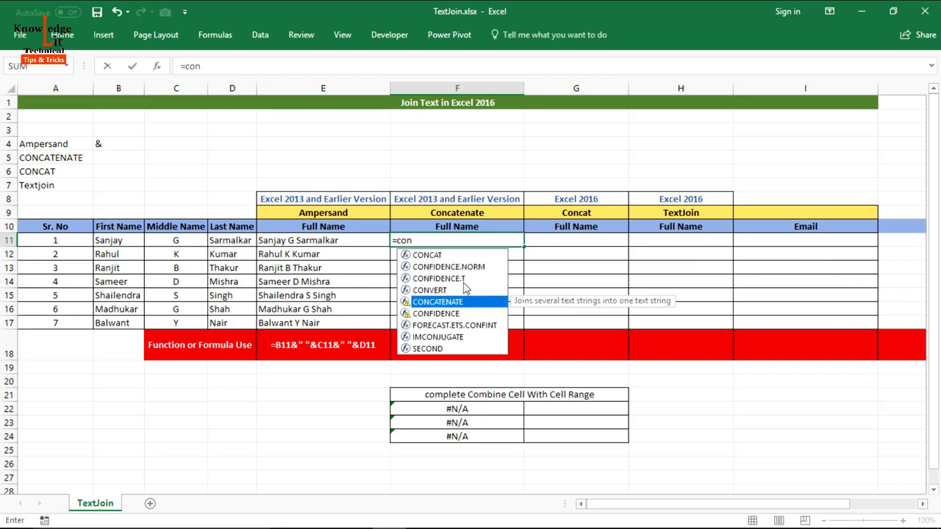
pyautogui.press('Tab')
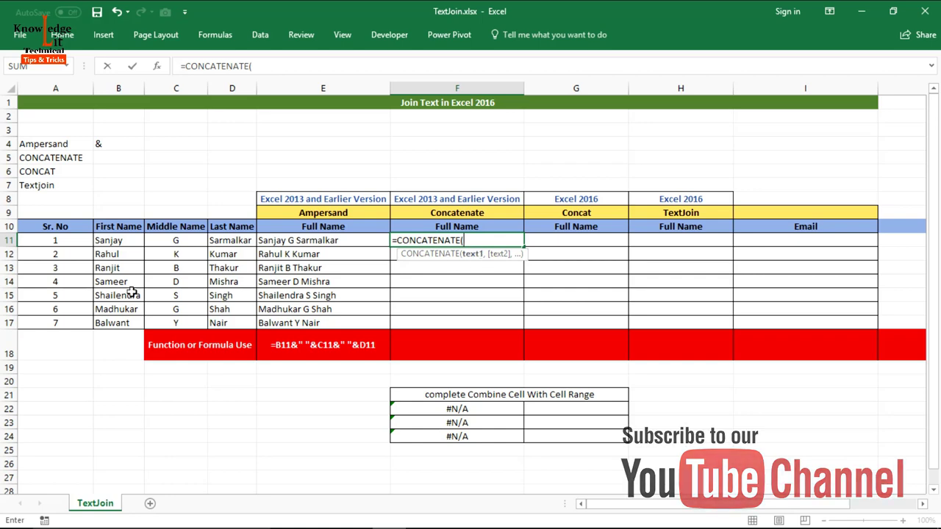
pyautogui.click(112, 241)
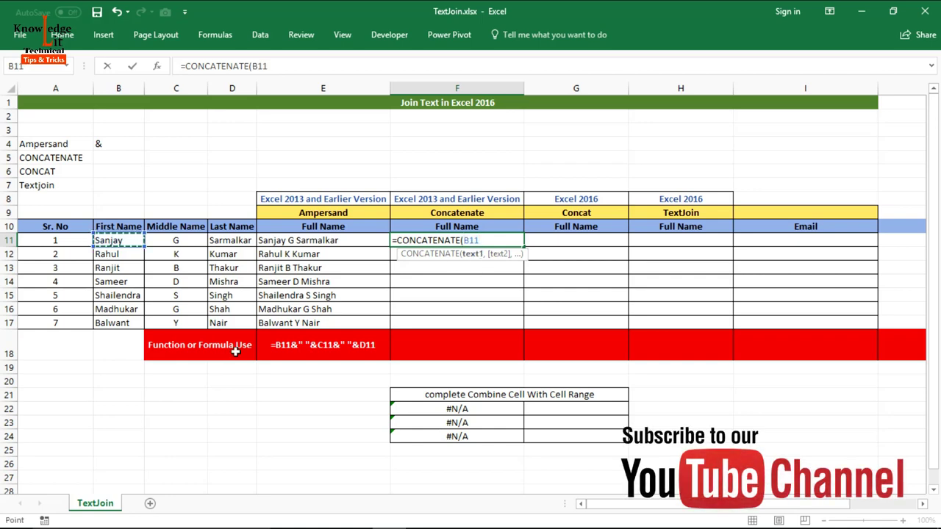
pyautogui.write(',')
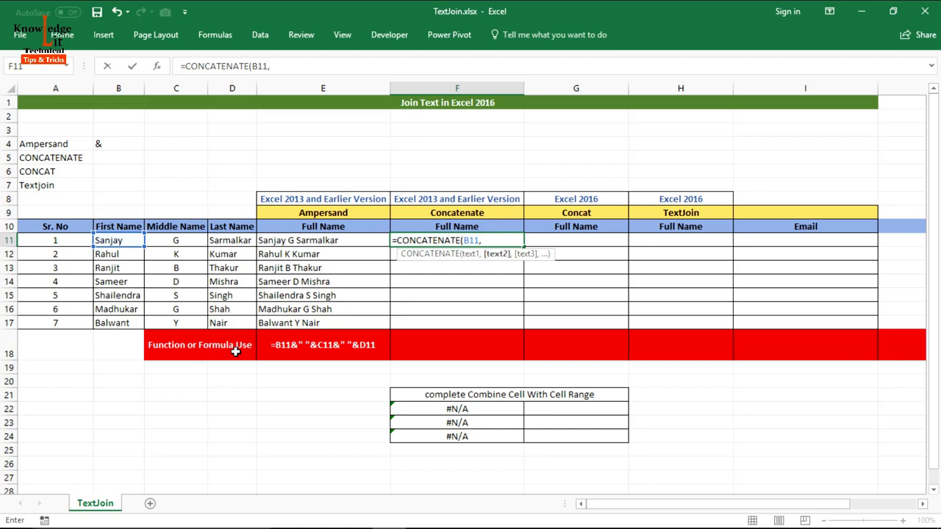
pyautogui.write('"')
pyautogui.write(' "')
pyautogui.write(',')
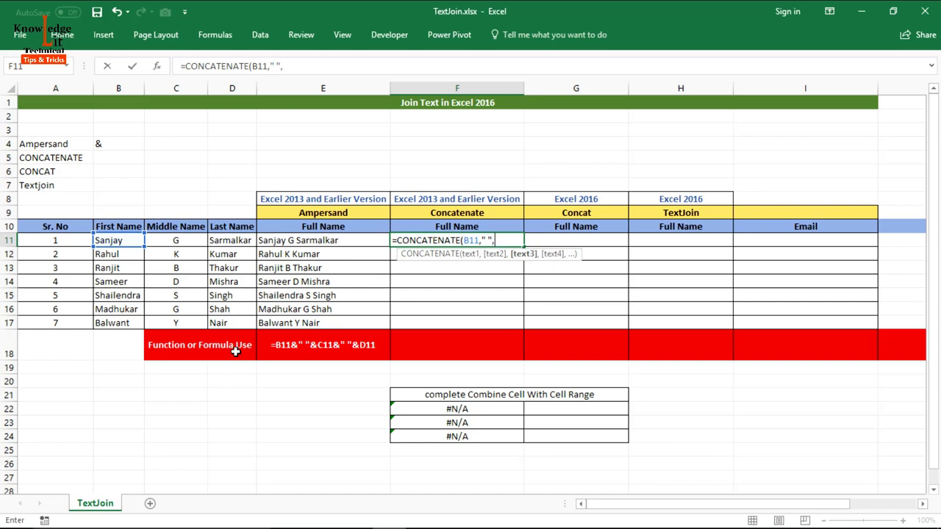
pyautogui.click(178, 239)
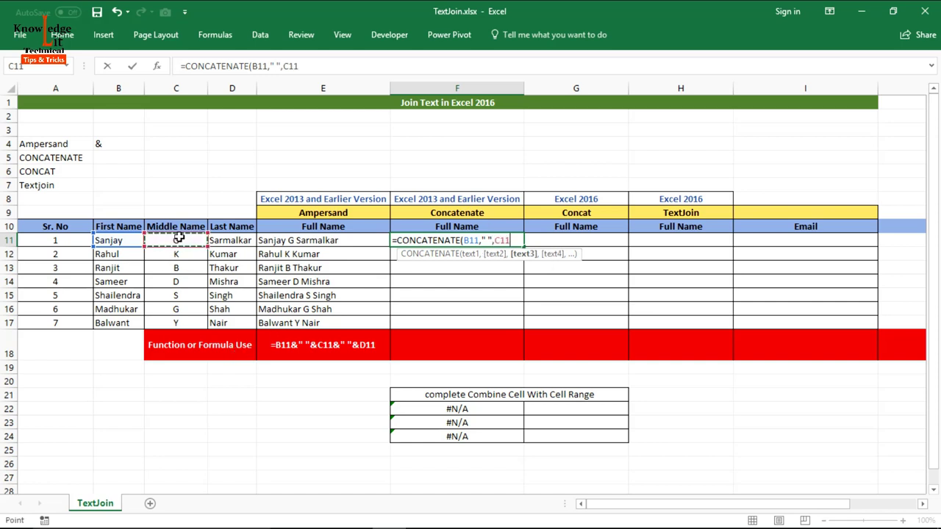
pyautogui.write(',')
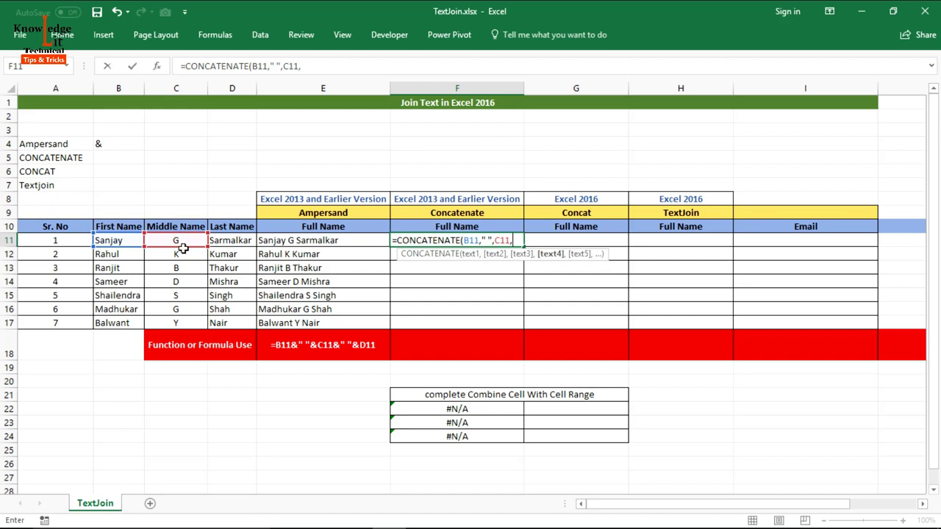
pyautogui.write('"')
pyautogui.write(' "')
pyautogui.write(',')
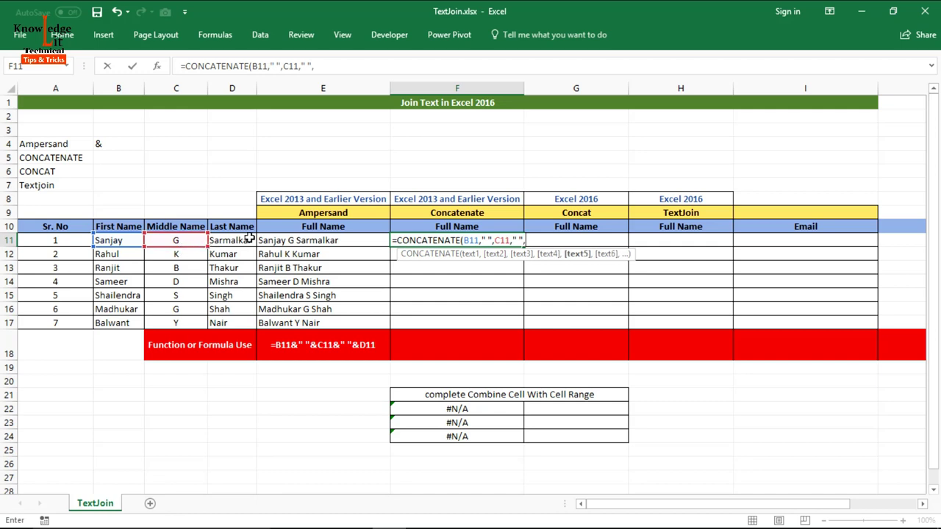
pyautogui.click(244, 240)
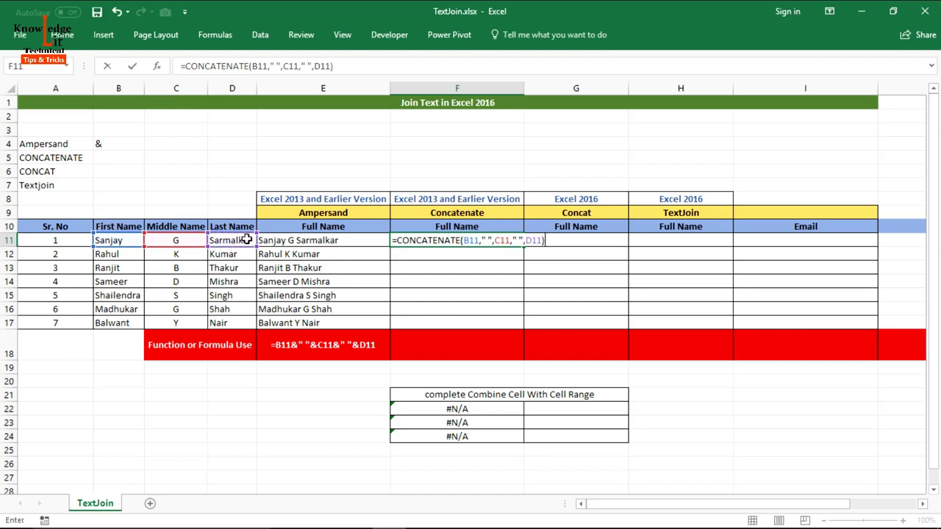
pyautogui.press('Return')
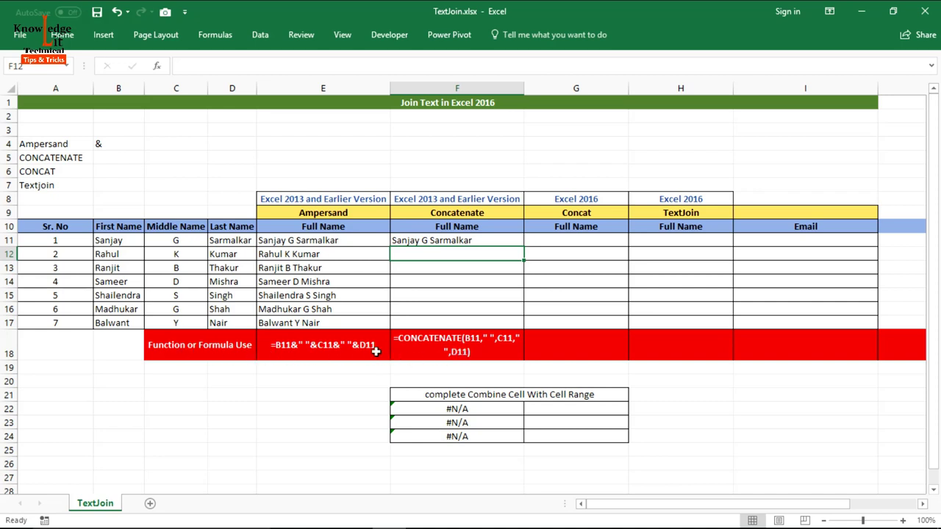
# - Copy the F11 CONCATENATE formula down through F17
pyautogui.click(485, 243)
pyautogui.doubleClick(524, 248)
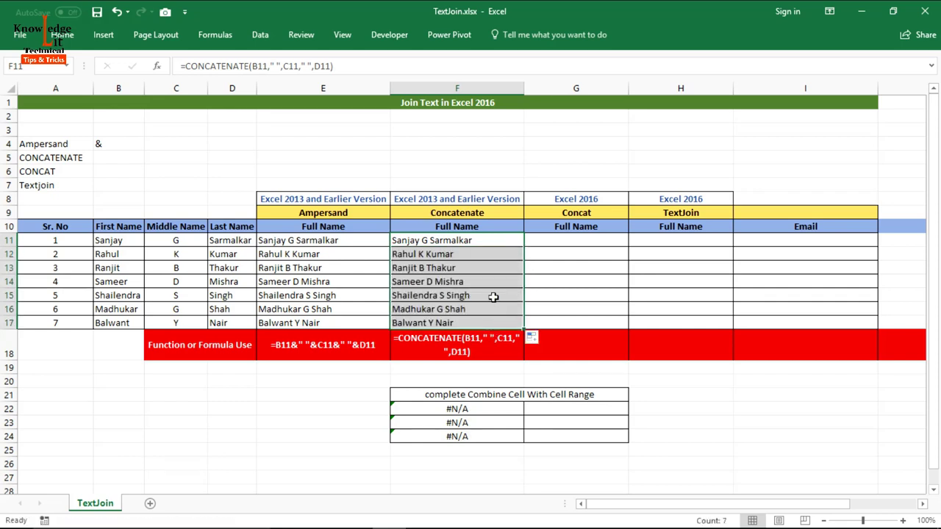
pyautogui.click(556, 242)
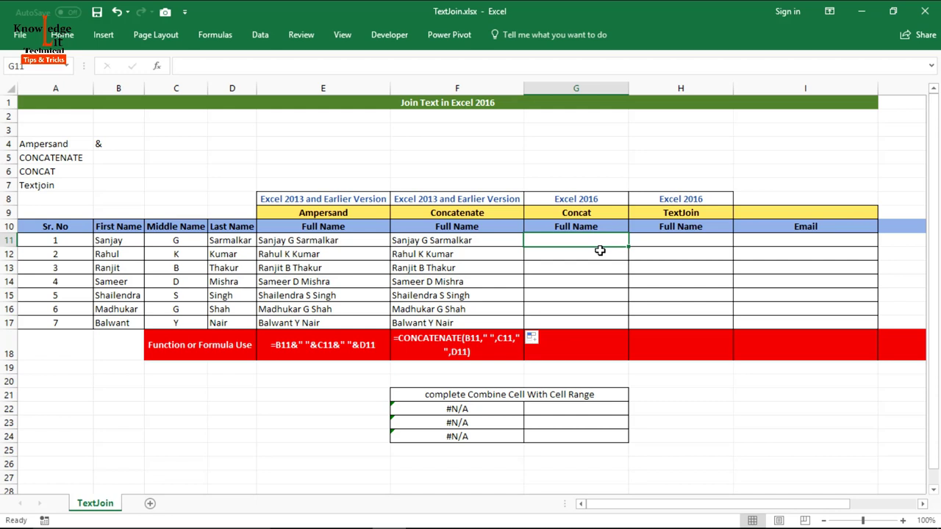
# - Enter =CONCAT(B11," ",C11," ",D11) in G11
pyautogui.write('=co')
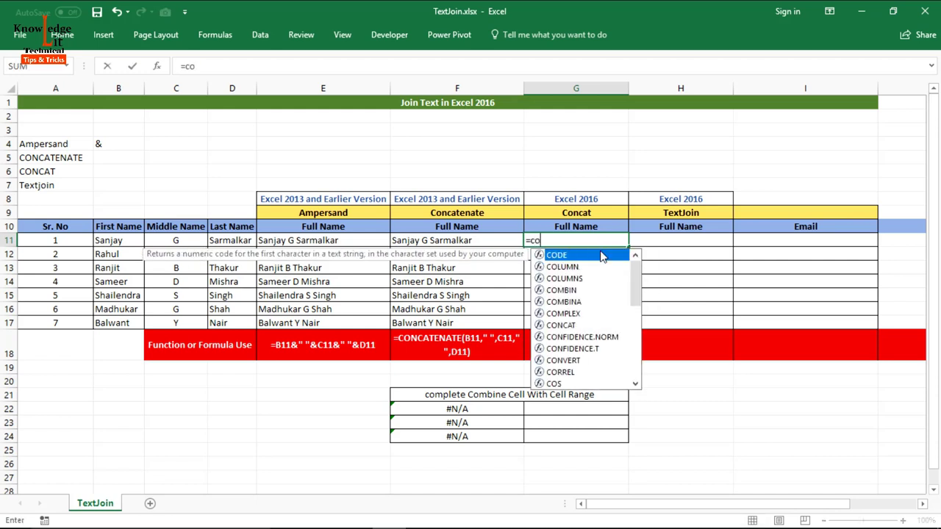
pyautogui.write('n')
pyautogui.doubleClick(602, 255)
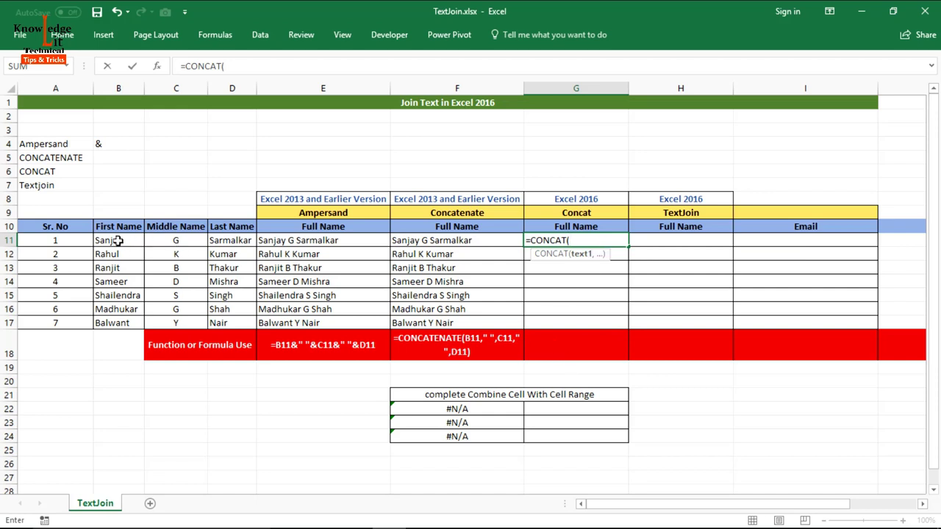
pyautogui.click(117, 240)
pyautogui.write(',')
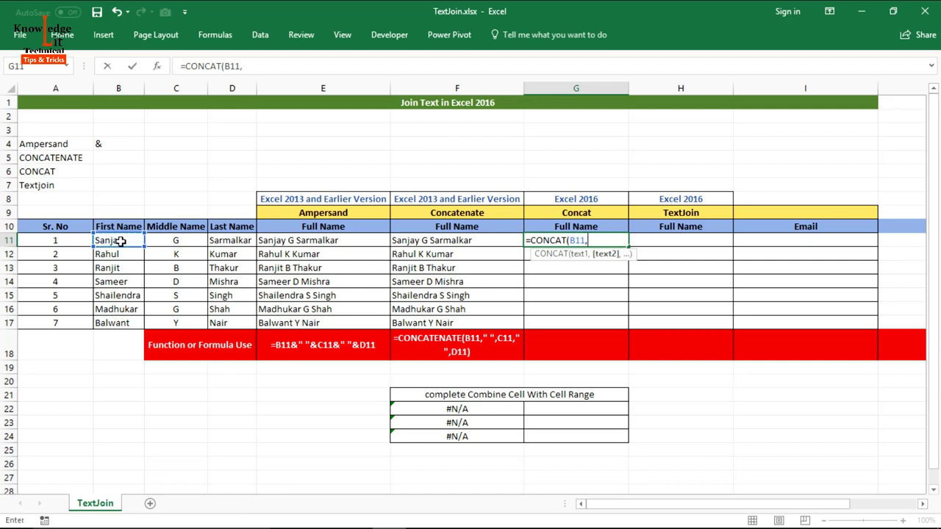
pyautogui.write('"')
pyautogui.write(' "')
pyautogui.write(',')
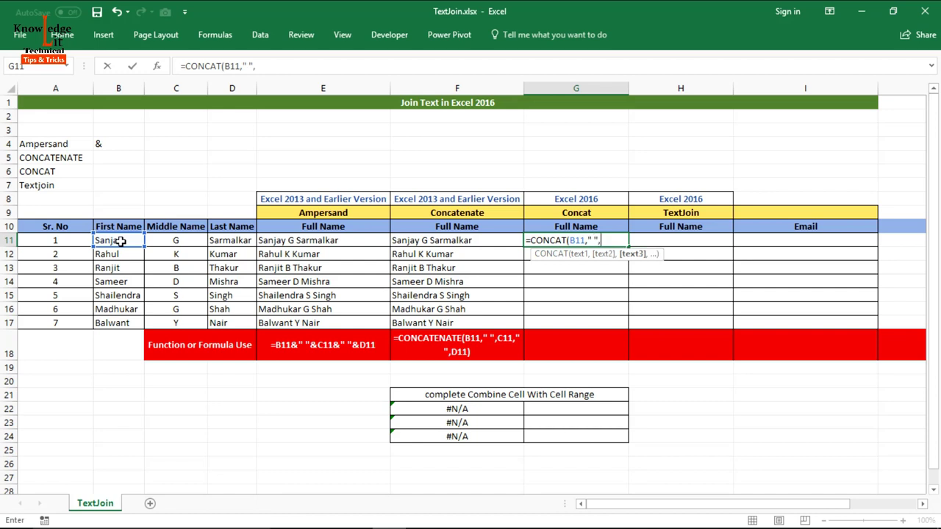
pyautogui.click(178, 242)
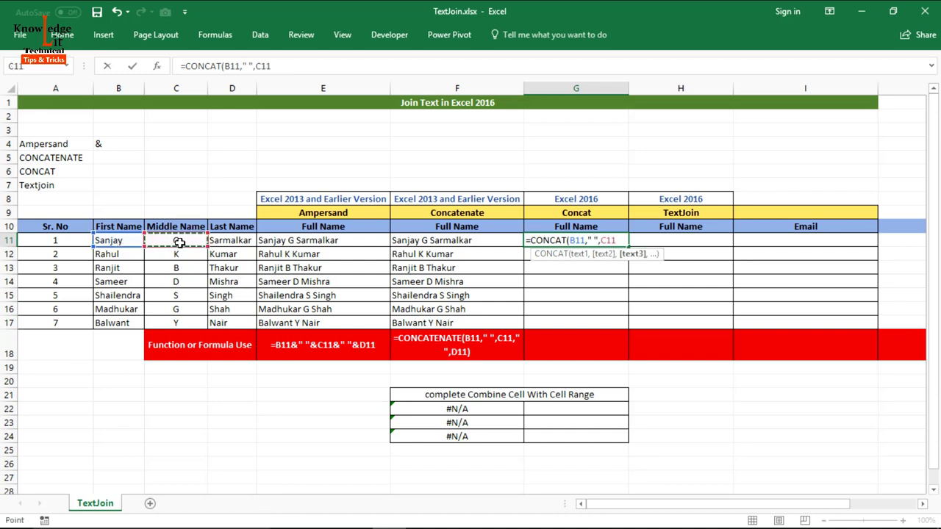
pyautogui.write(',')
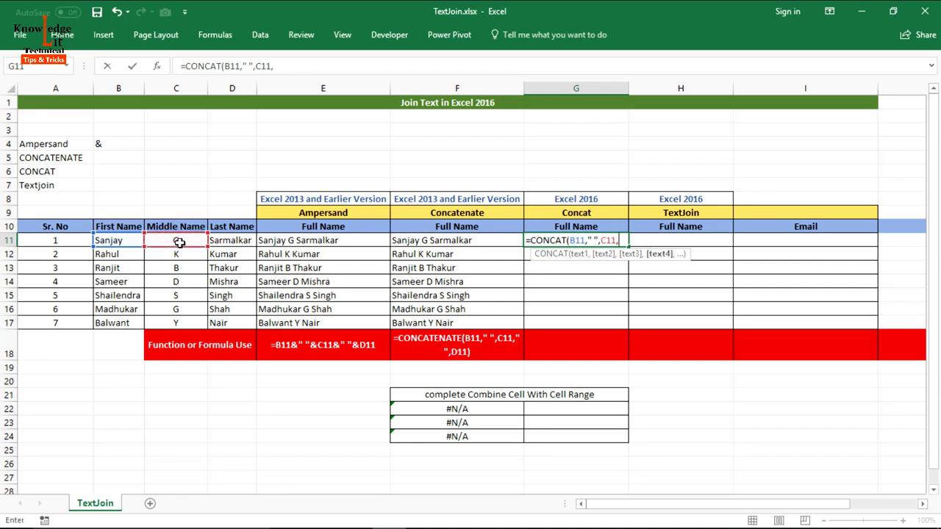
pyautogui.write('"')
pyautogui.write(' "')
pyautogui.write(',')
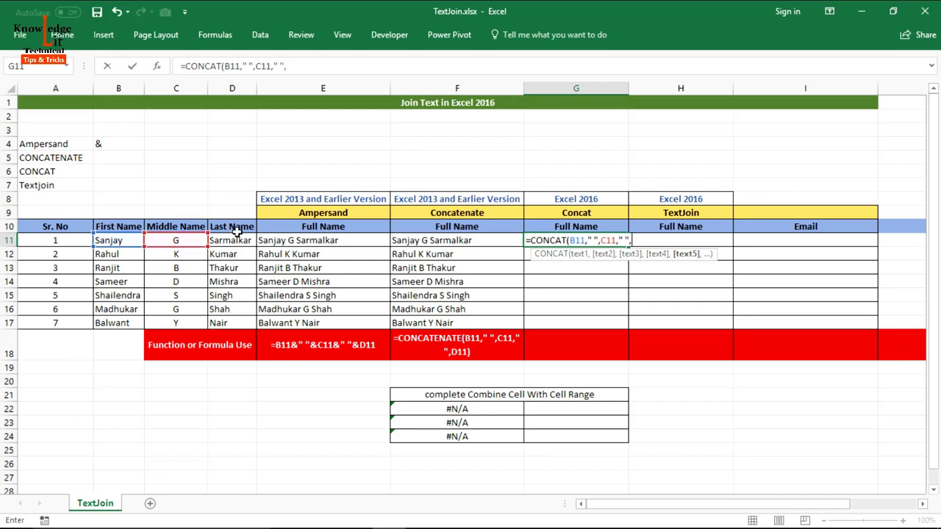
pyautogui.click(233, 228)
pyautogui.click(239, 239)
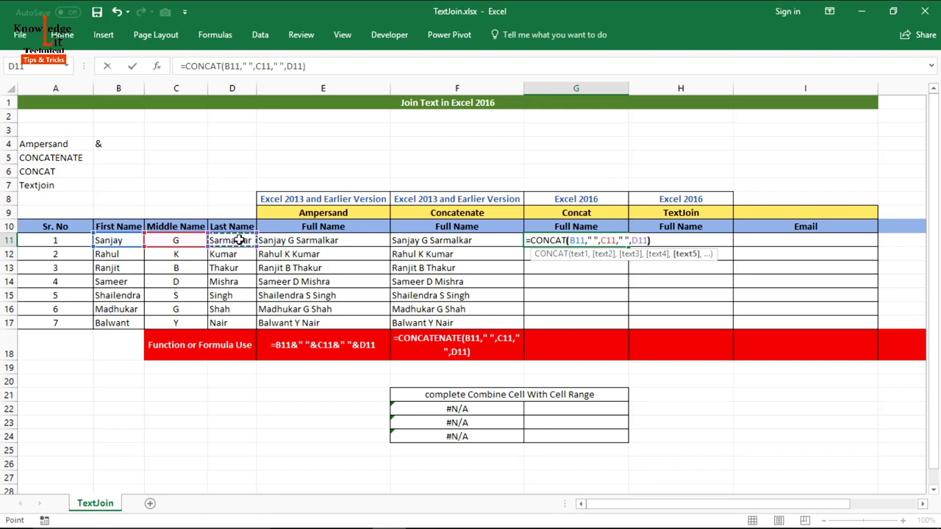
pyautogui.write(')')
pyautogui.press('Return')
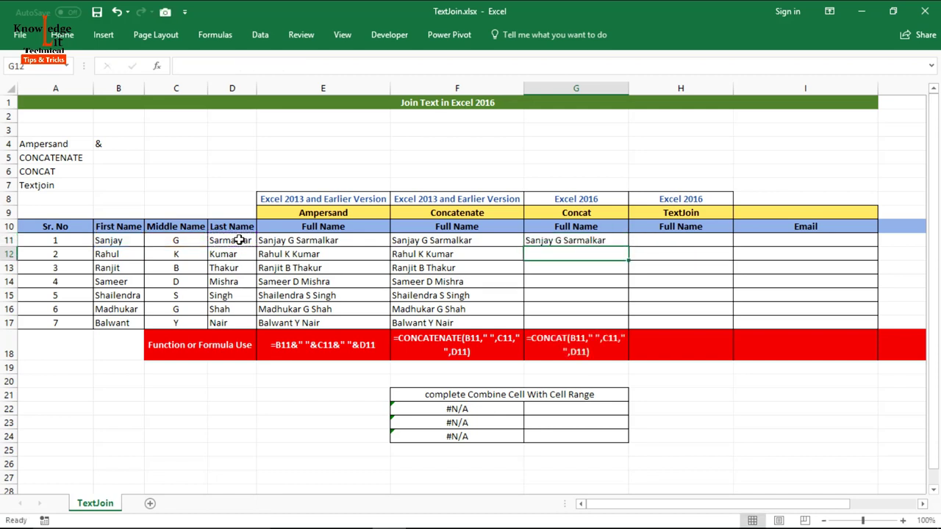
# - Copy the G11 CONCAT formula down through G17
pyautogui.click(540, 241)
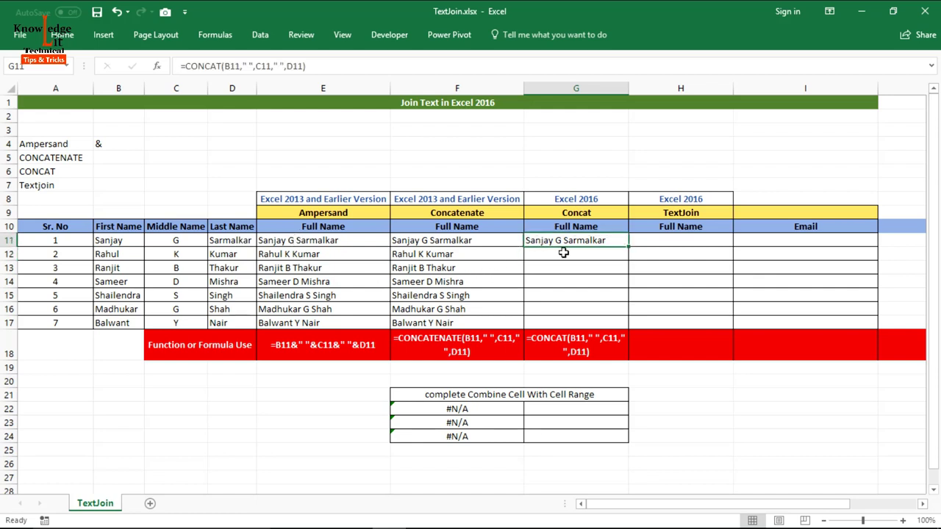
pyautogui.doubleClick(624, 250)
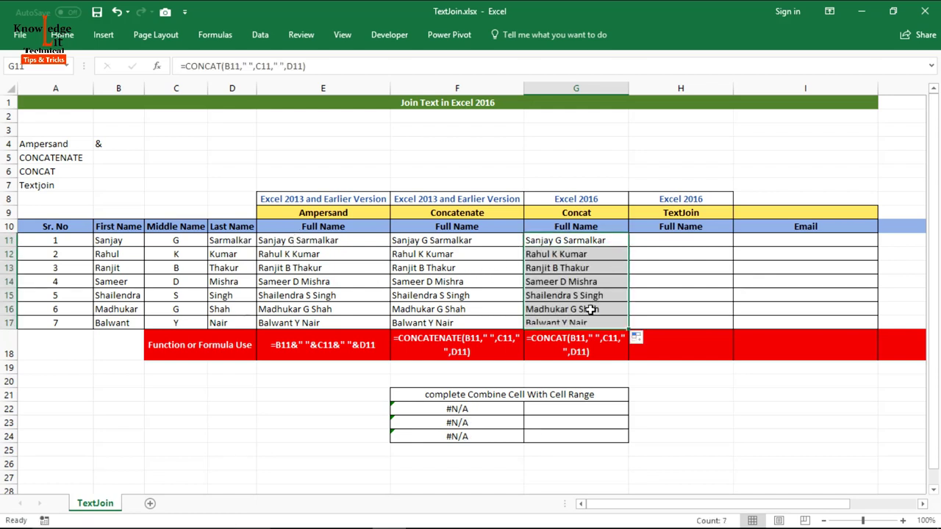
pyautogui.click(665, 242)
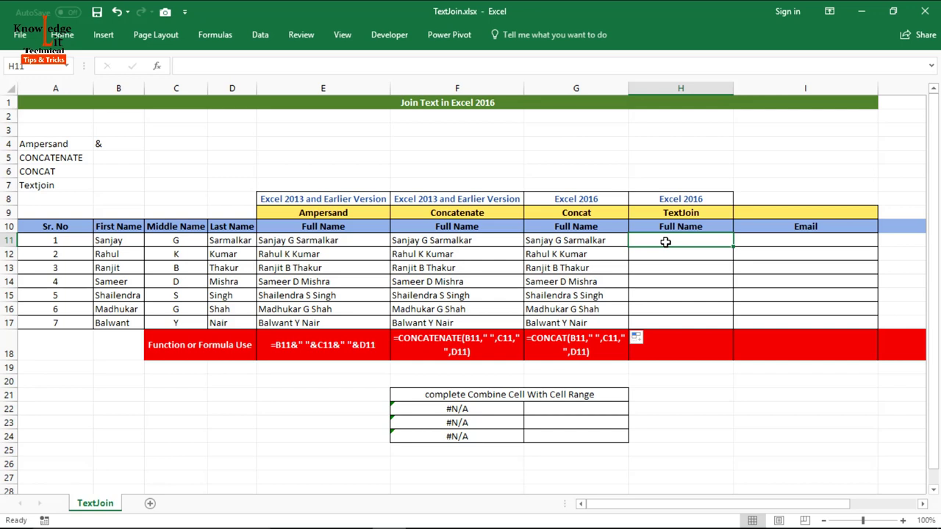
# - Begin =TEXTJOIN(" ",TRUE, in H11 with a space delimiter that ignores empty cells
pyautogui.write('=')
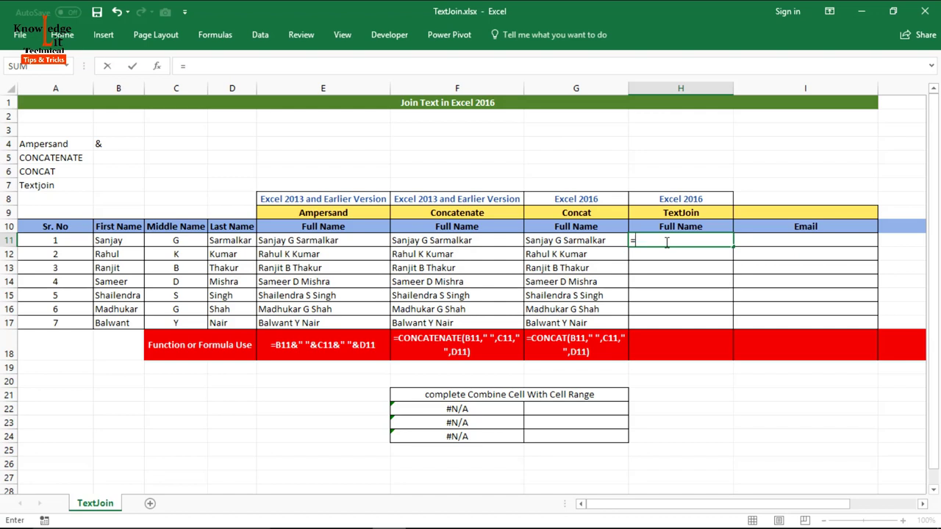
pyautogui.write('text')
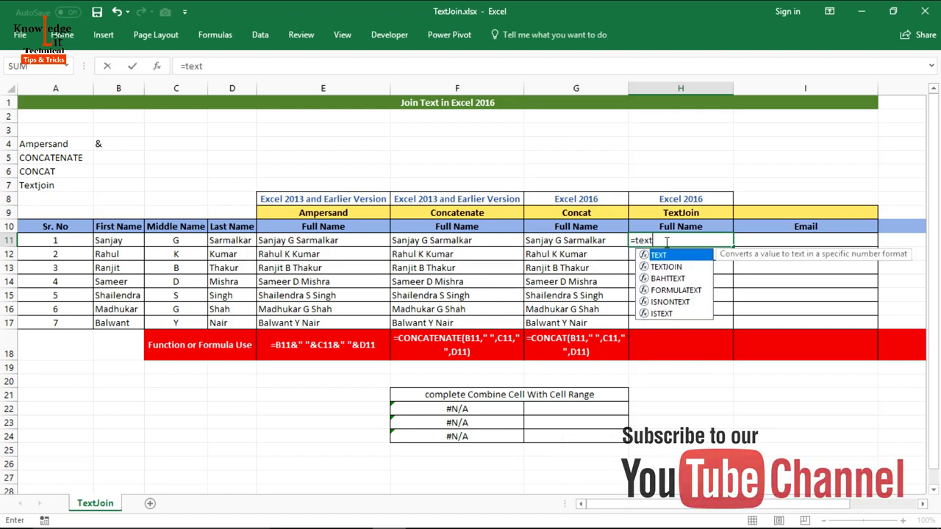
pyautogui.press('Down')
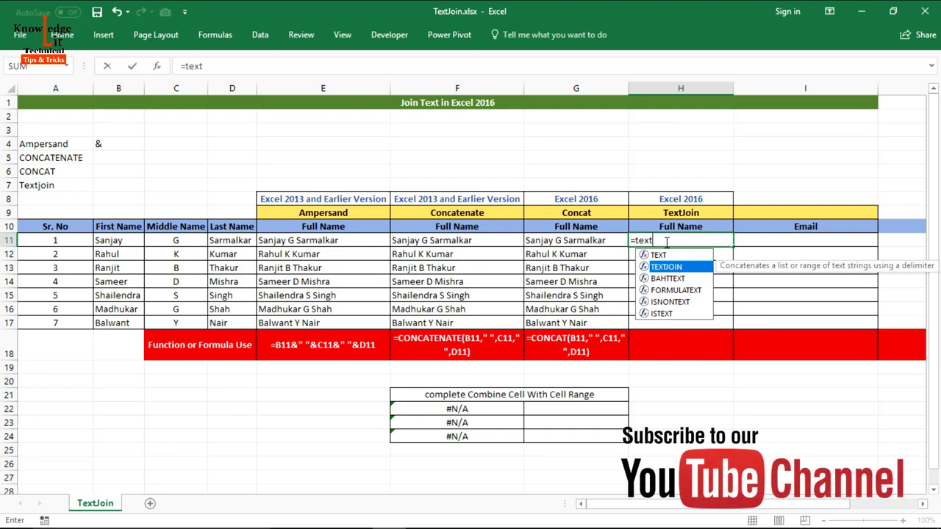
pyautogui.press('Tab')
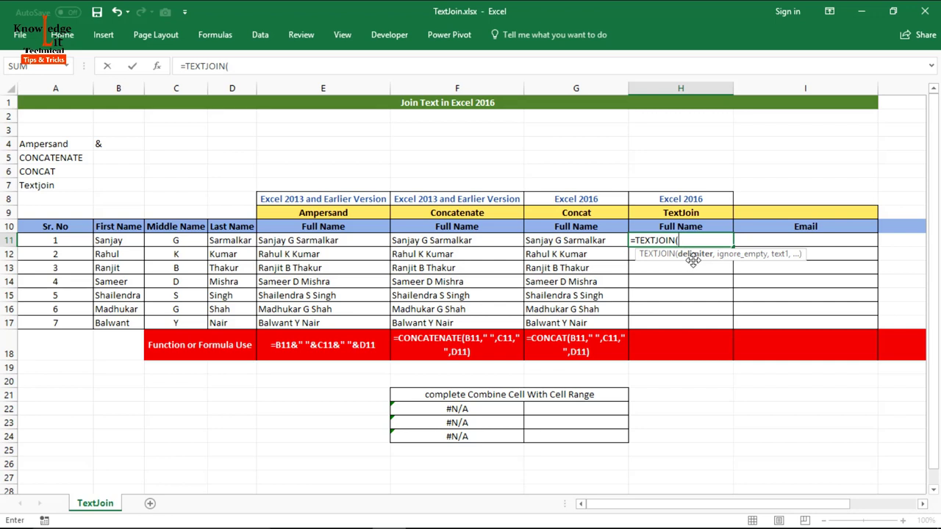
pyautogui.write('"')
pyautogui.write(' "')
pyautogui.write(',')
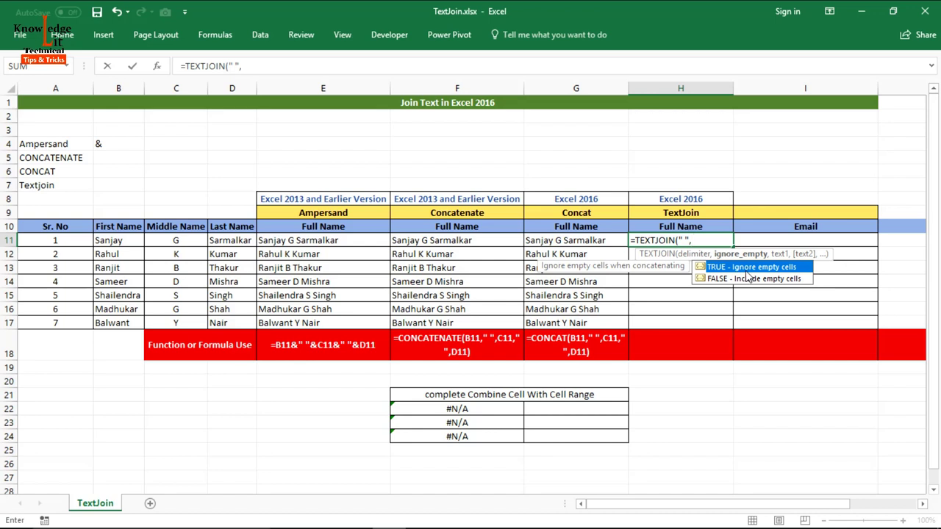
pyautogui.write('tru')
pyautogui.doubleClick(745, 269)
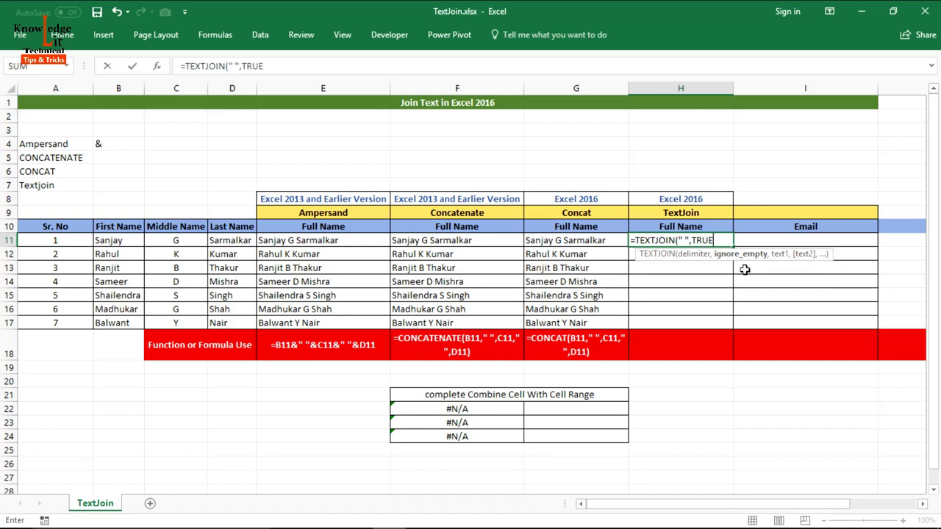
pyautogui.write(',')
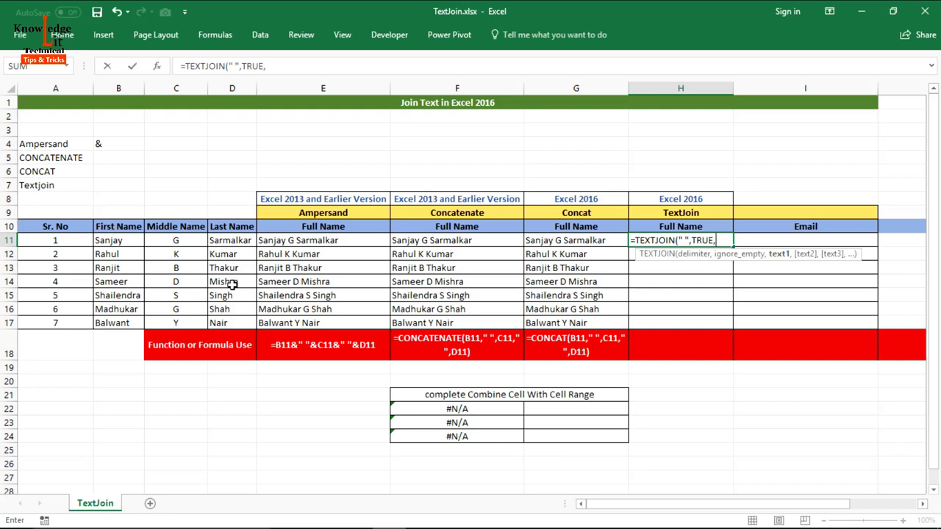
# - Complete =TEXTJOIN(" ",TRUE,B11:D11) in H11 and fill it down to H17
pyautogui.moveTo(121, 241); pyautogui.dragTo(232, 240)
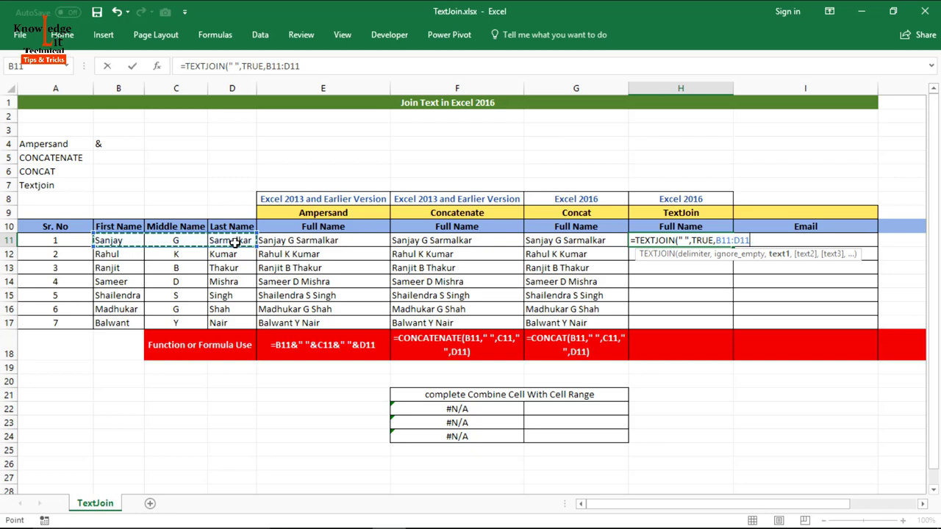
pyautogui.write(')')
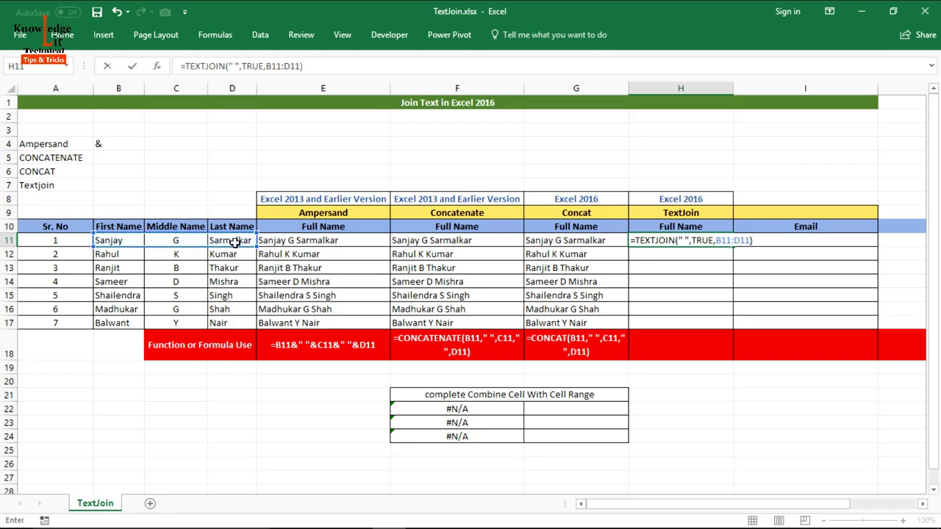
pyautogui.press('Return')
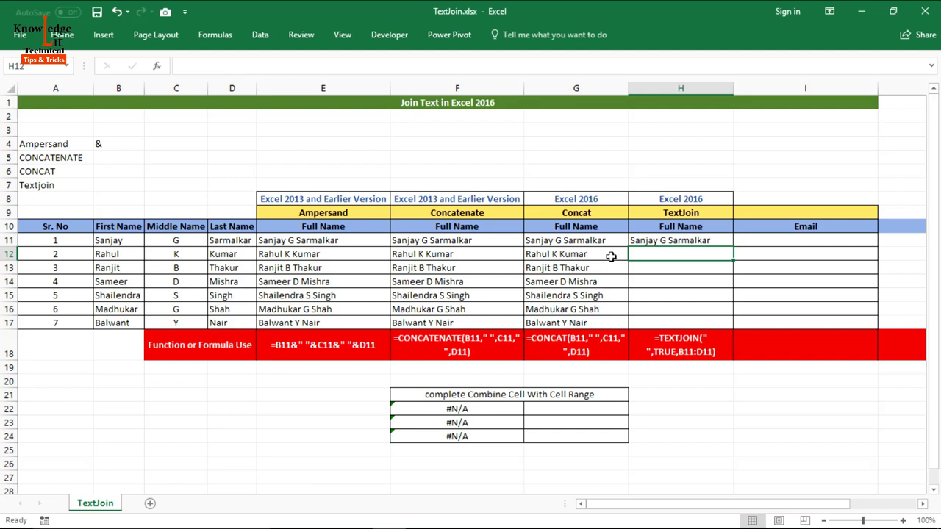
pyautogui.click(651, 243)
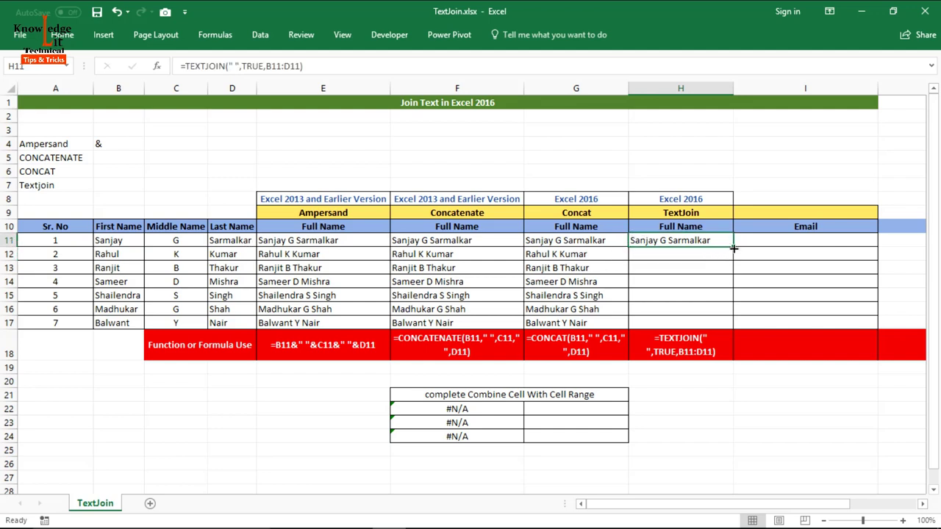
pyautogui.moveTo(733, 249); pyautogui.dragTo(692, 327)
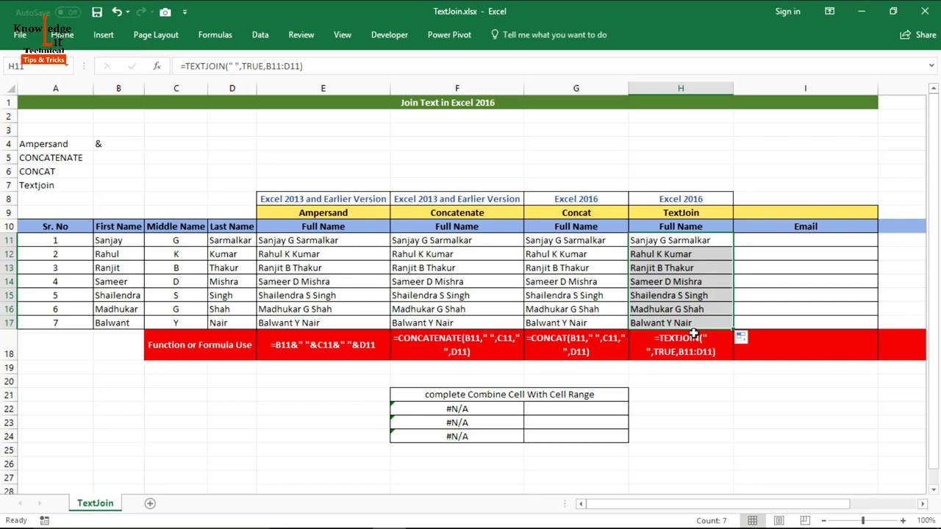
pyautogui.click(782, 242)
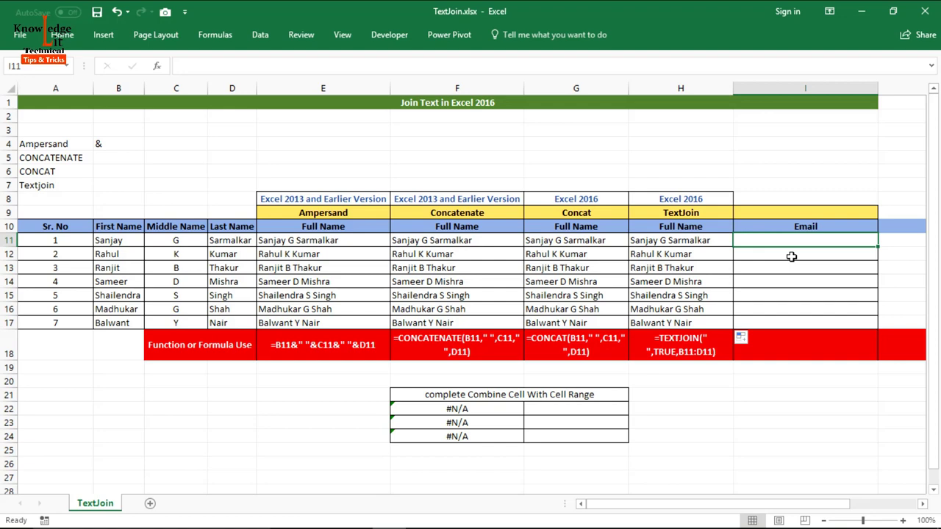
pyautogui.write('=')
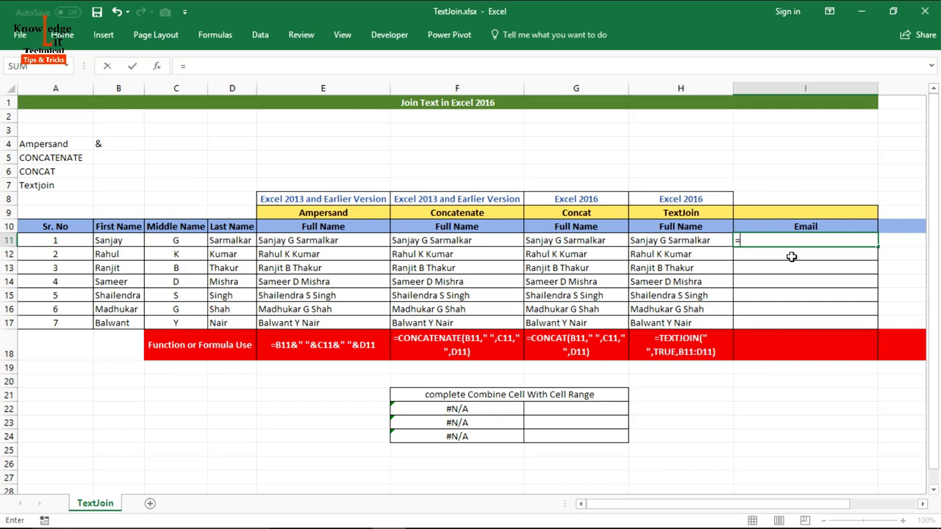
pyautogui.write('con')
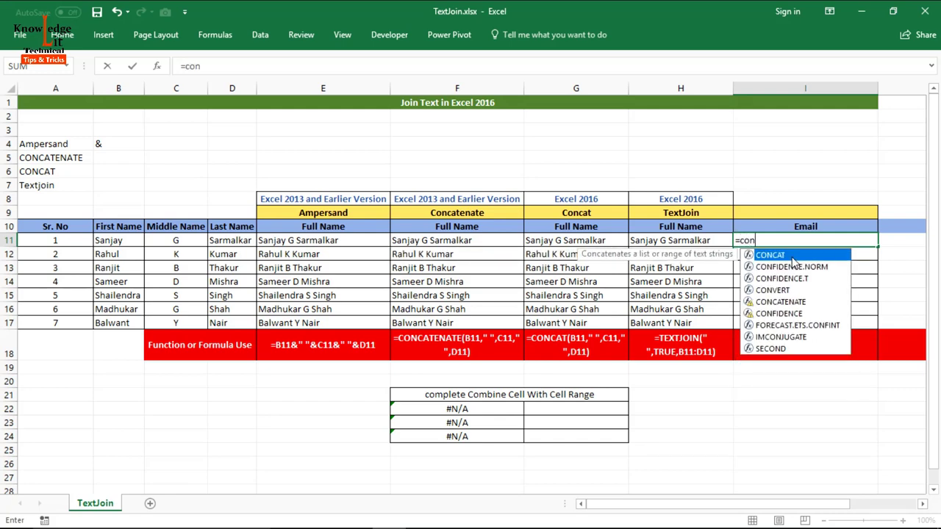
pyautogui.press('Down')
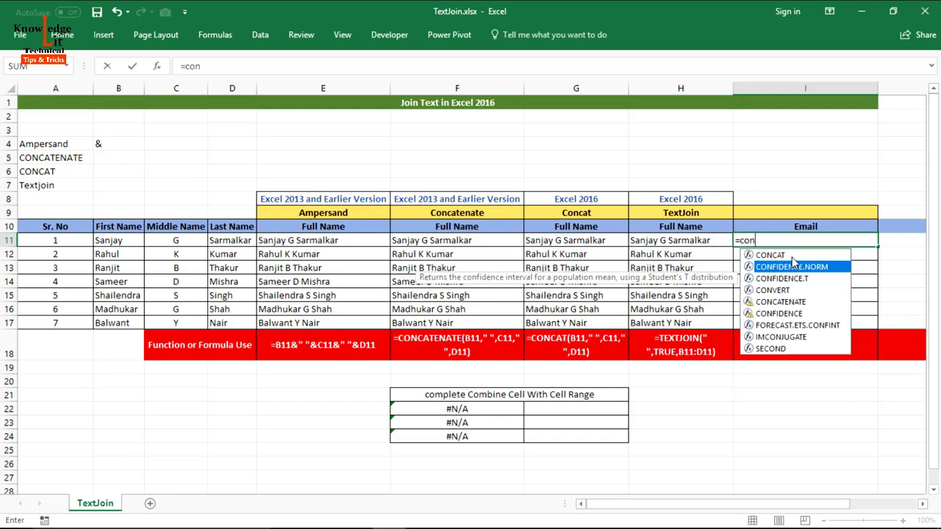
pyautogui.press('Down')
pyautogui.press('Down')
pyautogui.press('Down')
pyautogui.press('Tab')
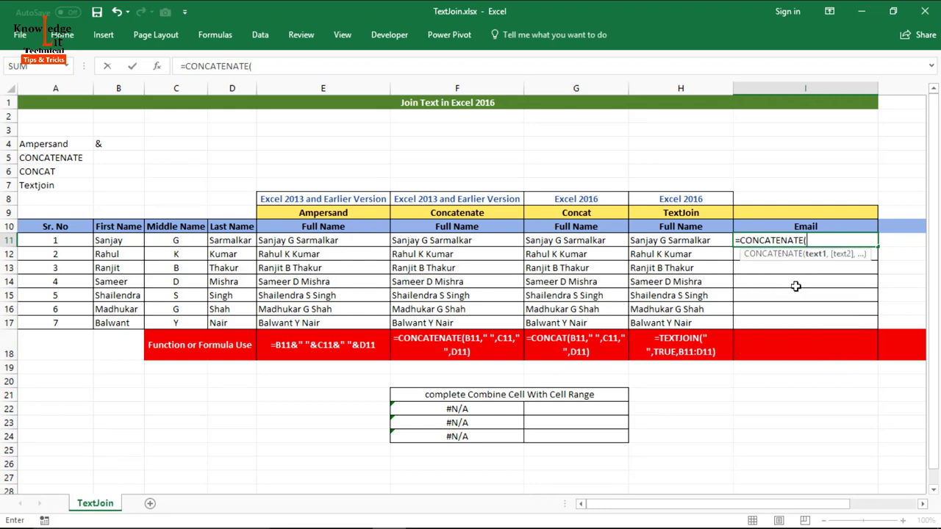
pyautogui.click(114, 243)
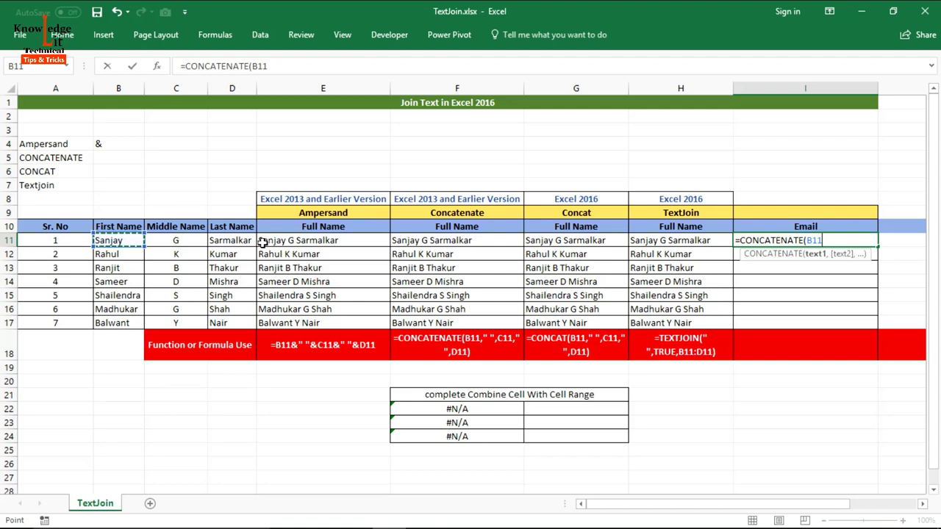
pyautogui.press('BackSpace')
pyautogui.press('BackSpace')
pyautogui.press('BackSpace')
pyautogui.write('lo')
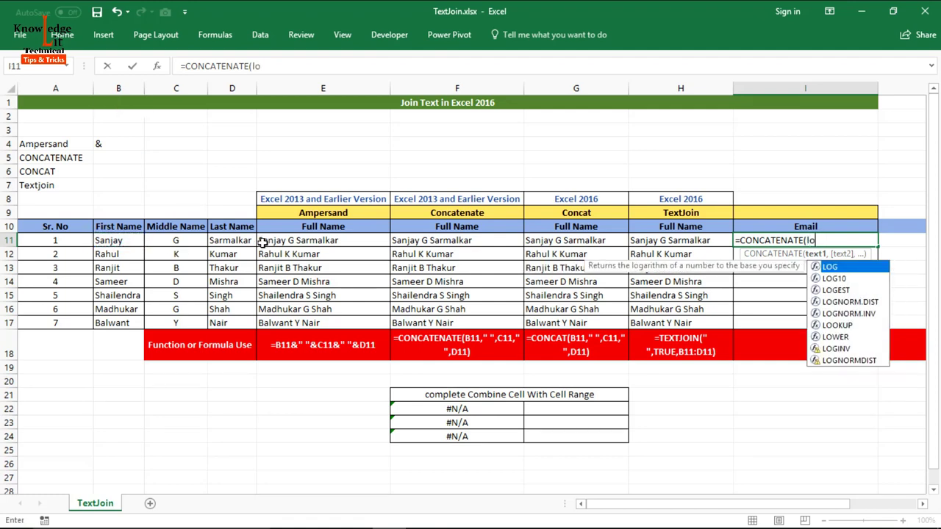
pyautogui.write('wer')
pyautogui.press('Tab')
pyautogui.write('q')
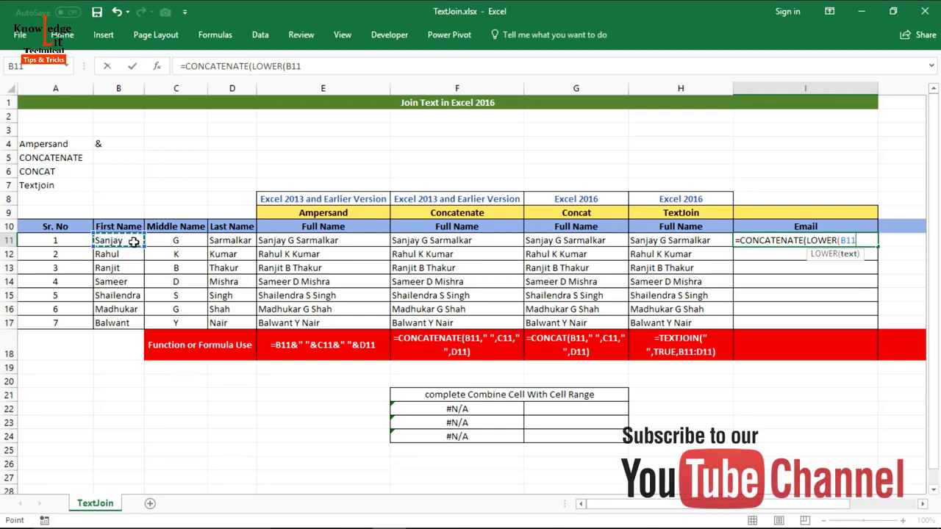
pyautogui.write(')')
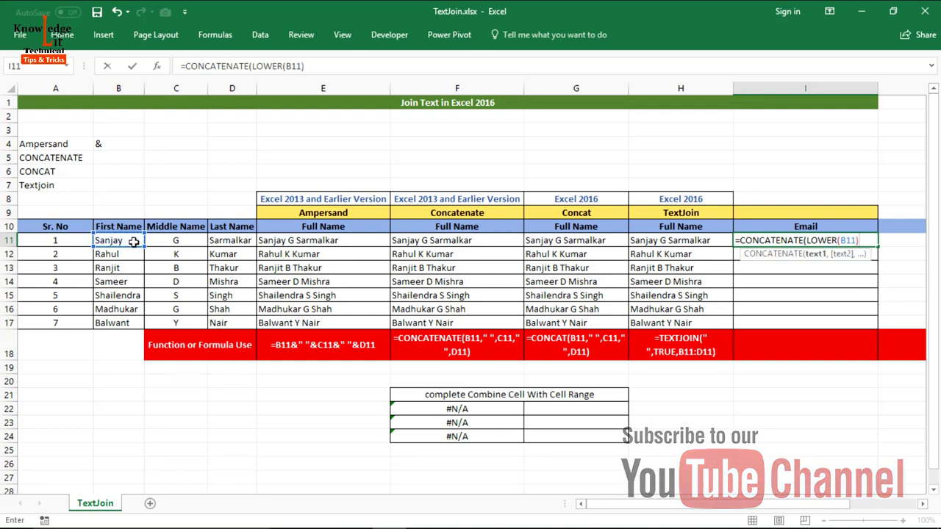
pyautogui.write(',')
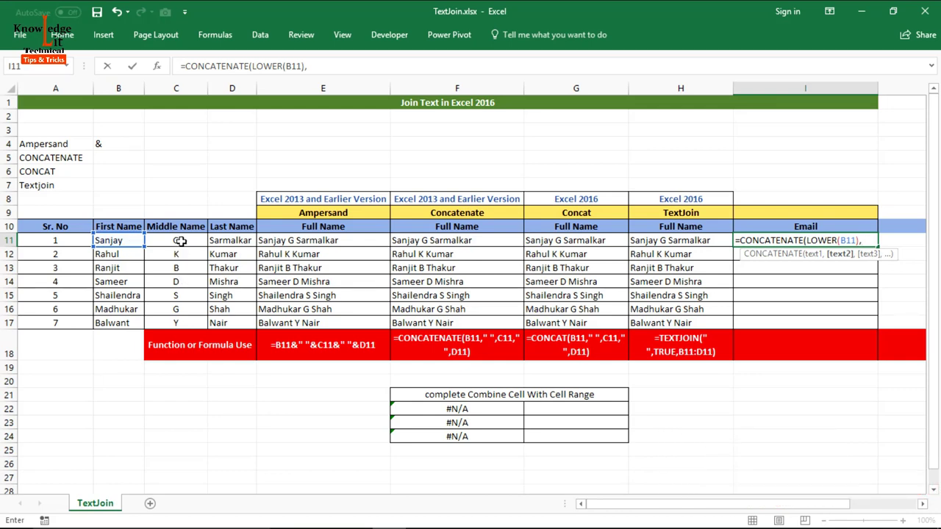
pyautogui.write('lo')
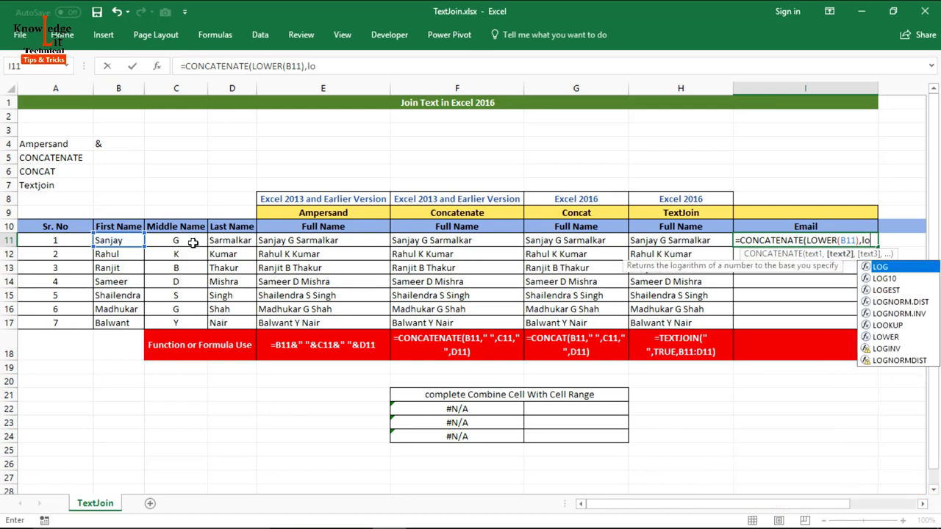
pyautogui.write('we')
pyautogui.press('Tab')
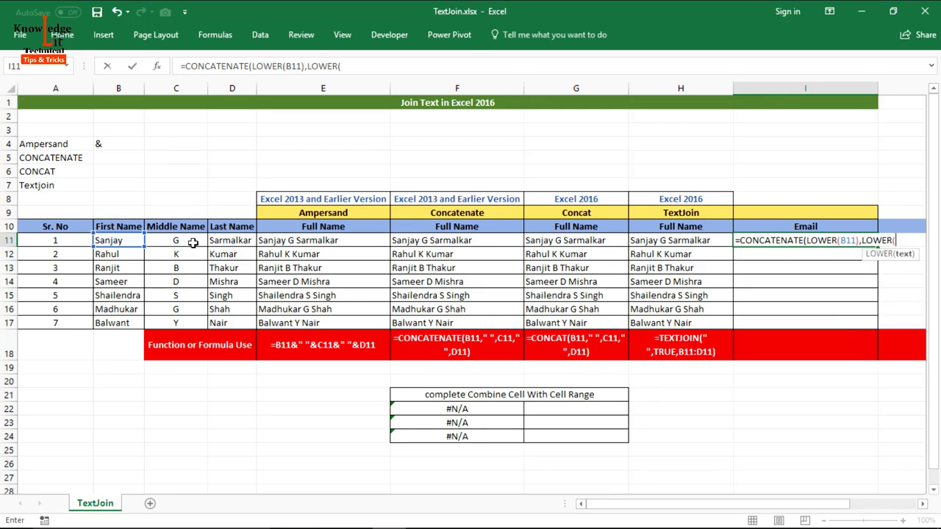
pyautogui.click(183, 239)
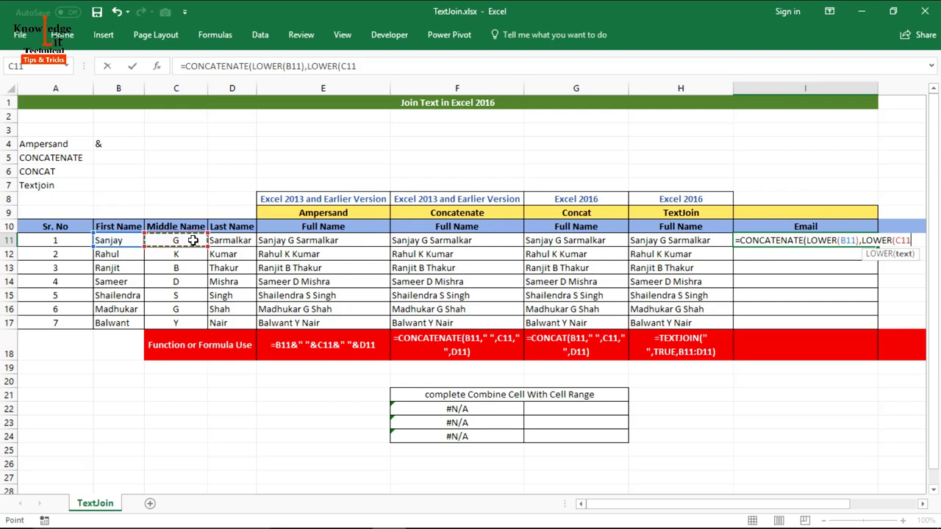
pyautogui.write(')')
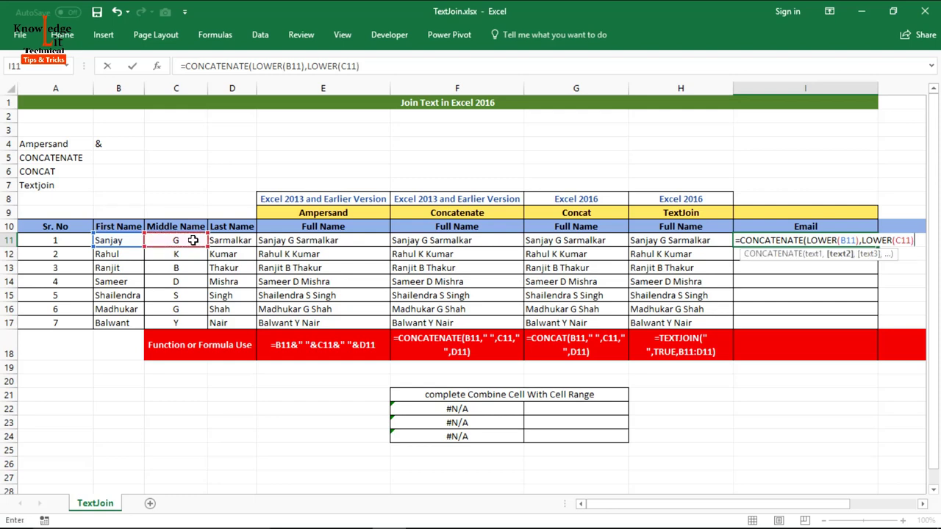
pyautogui.write(',"')
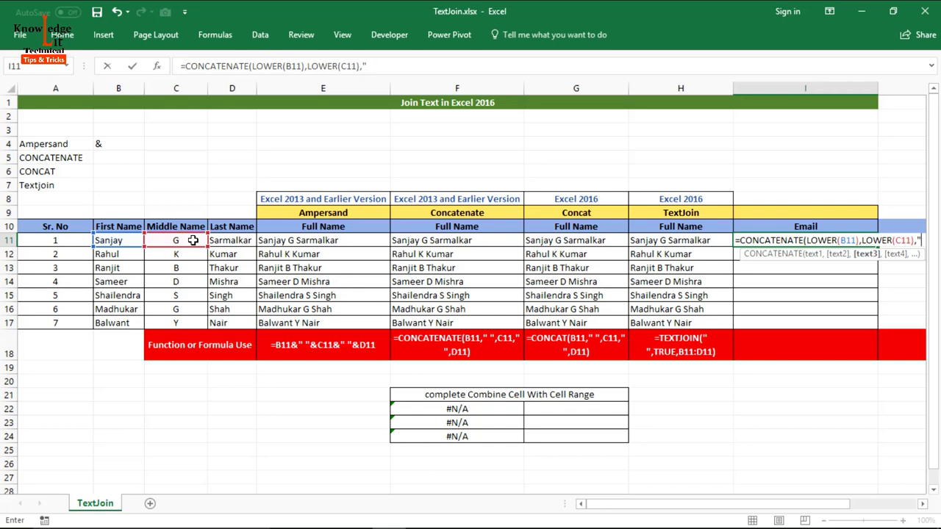
pyautogui.write('@')
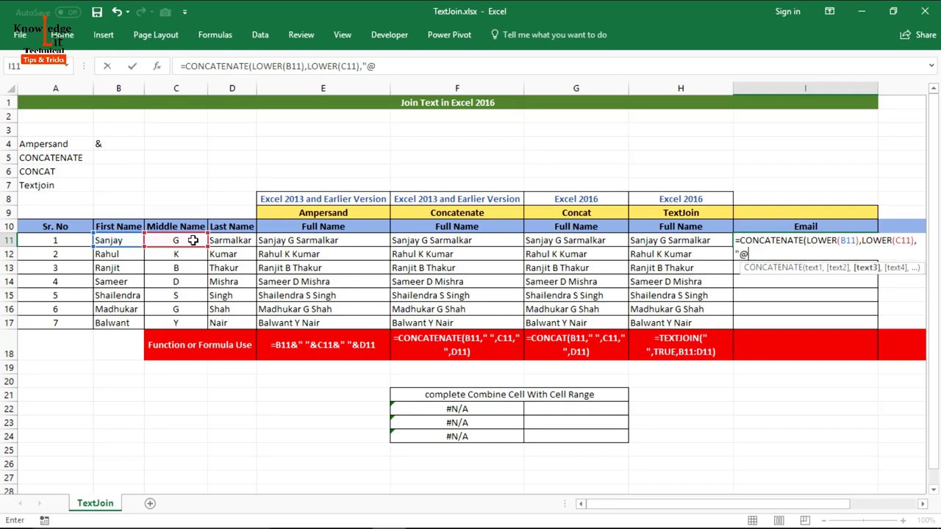
pyautogui.write('knowl')
pyautogui.write('edgeit')
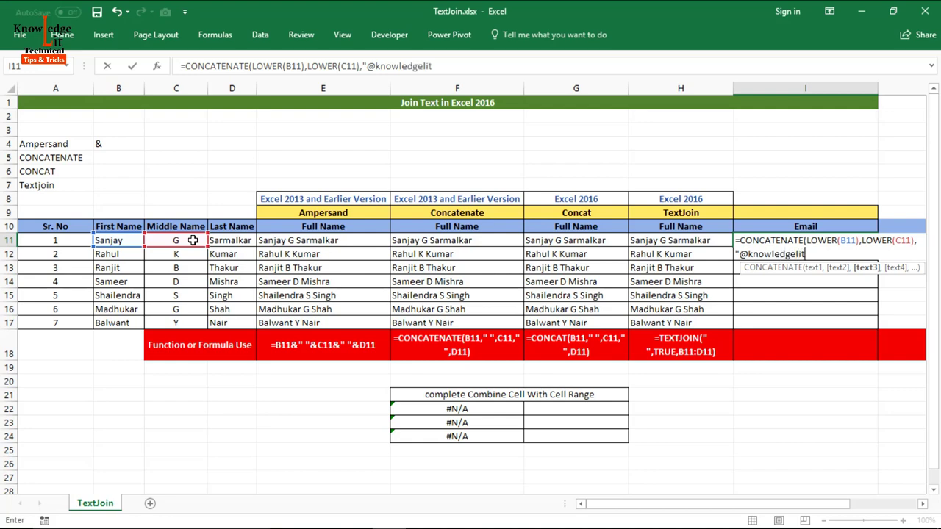
pyautogui.write('.in')
pyautogui.write('"')
pyautogui.write(')')
pyautogui.press('Return')
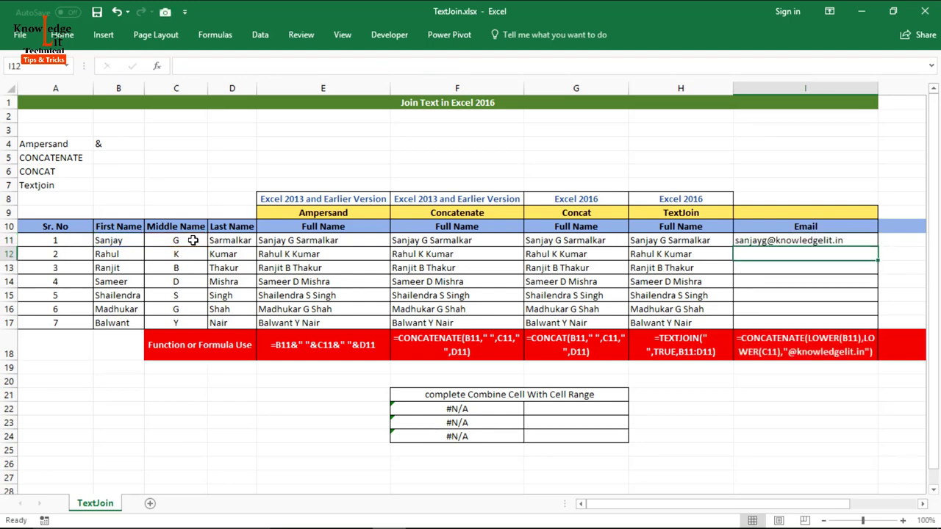
# - Copy the I11 email formula down through I17
pyautogui.click(762, 243)
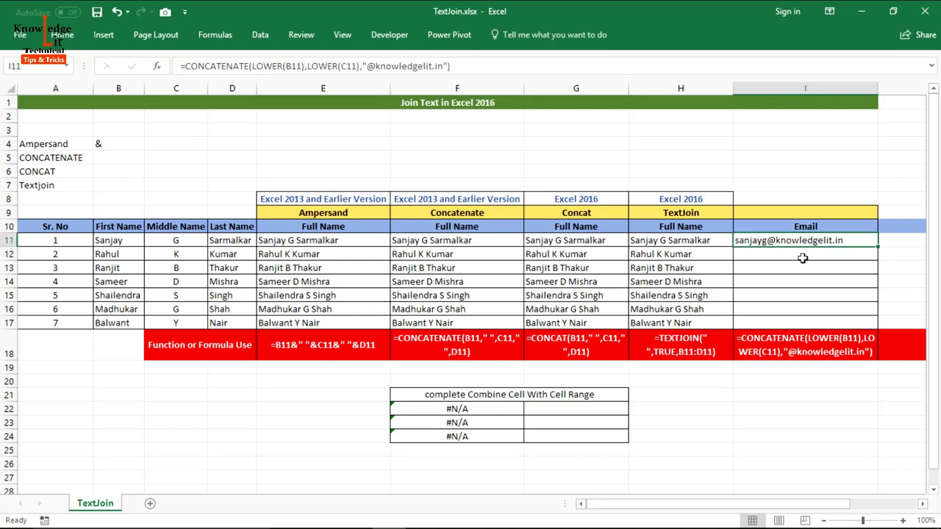
pyautogui.doubleClick(877, 247)
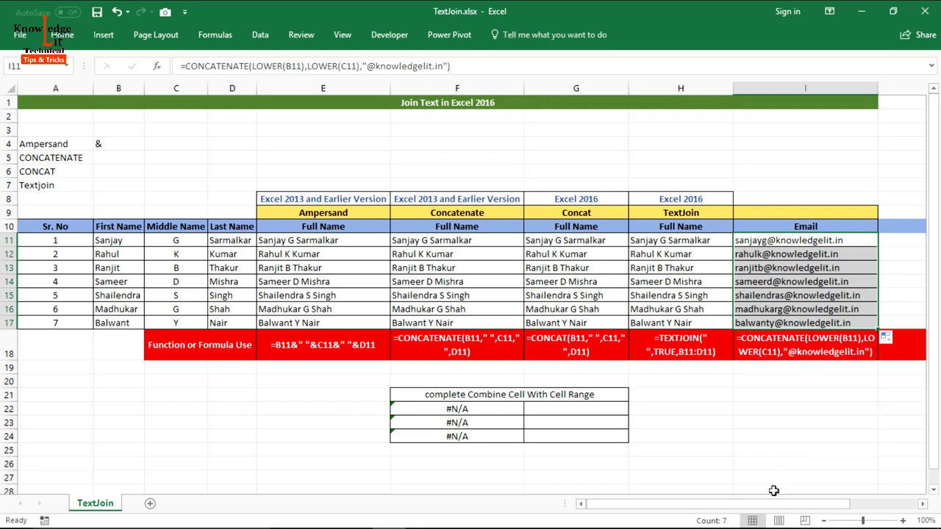
pyautogui.moveTo(775, 504); pyautogui.dragTo(842, 520)
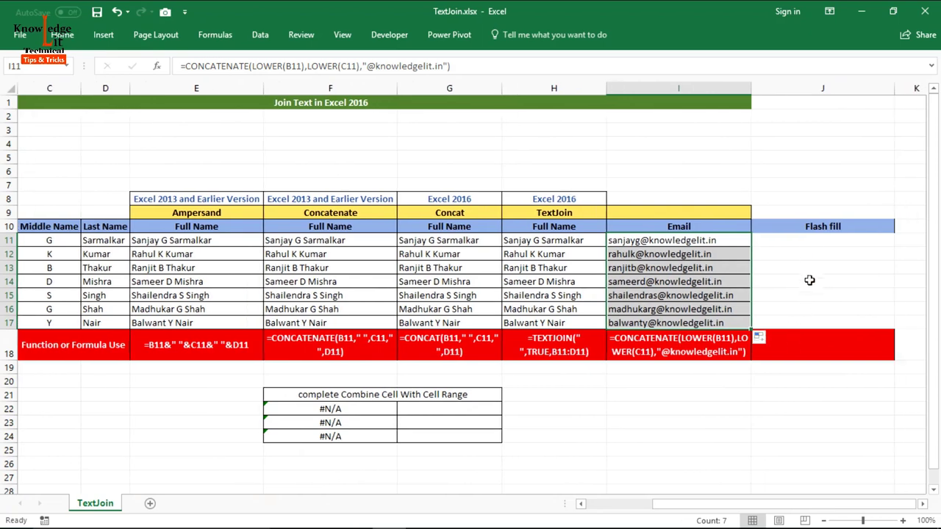
# - Type the first person's full name in J11 as the Flash Fill example
pyautogui.click(815, 242)
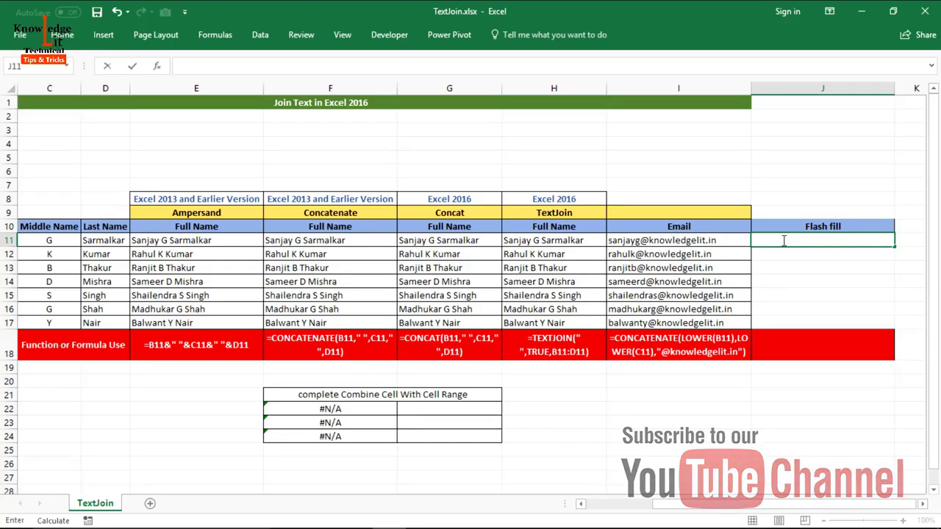
pyautogui.write('Sanjay')
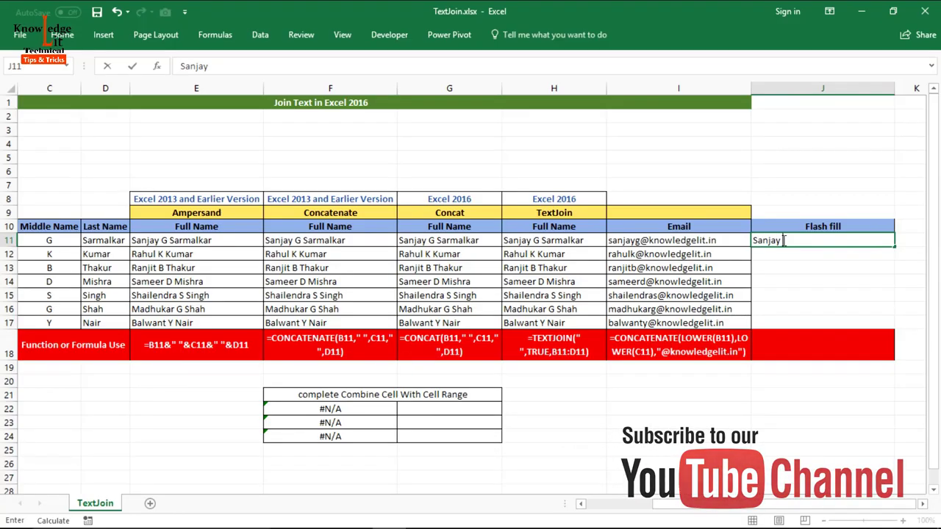
pyautogui.write(' G')
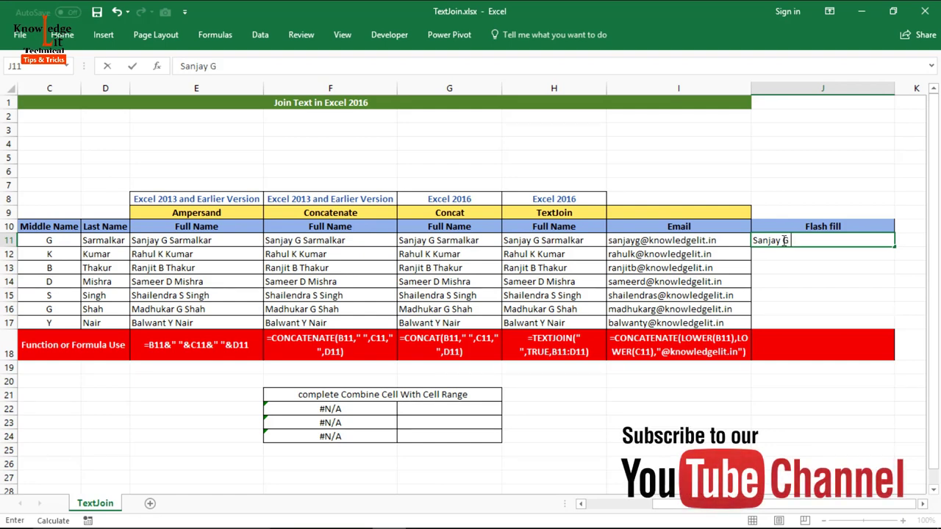
pyautogui.write(' Sarma')
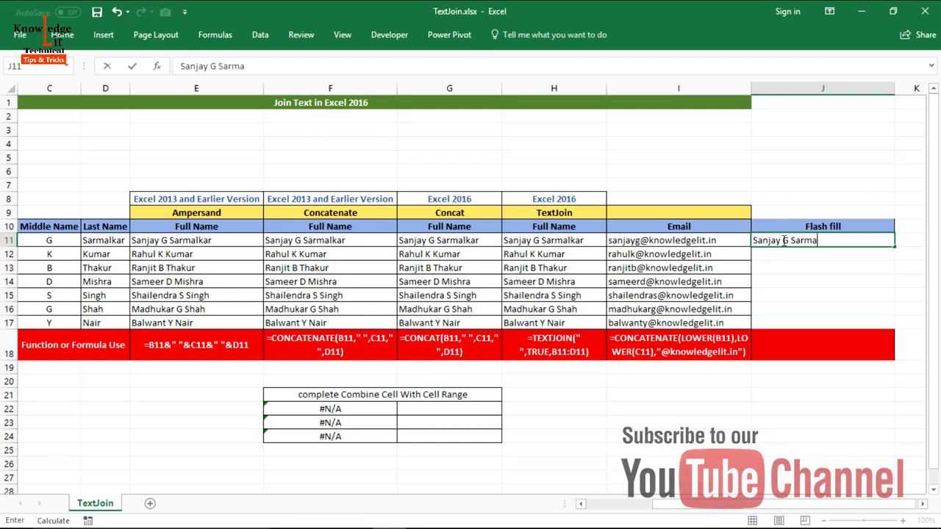
pyautogui.write('lkar')
pyautogui.press('Return')
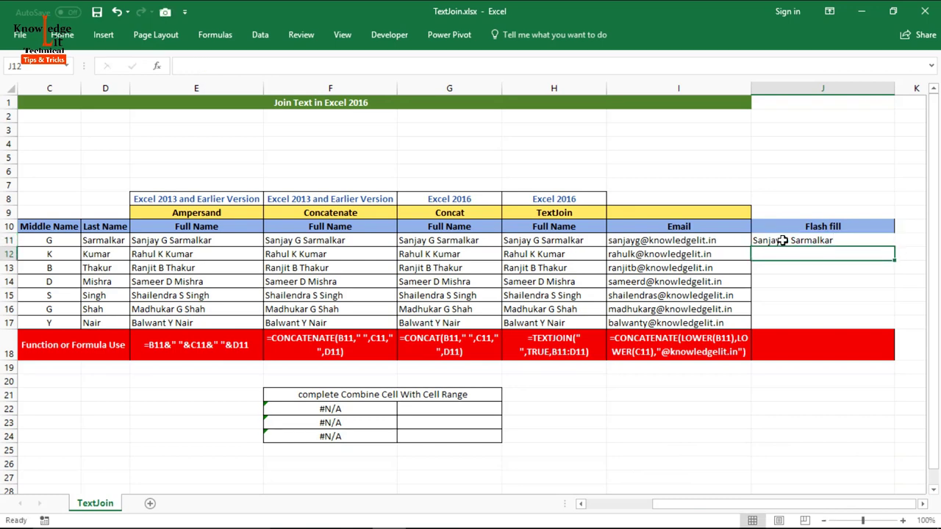
# - Flash Fill J11:J17 with the remaining full names
pyautogui.click(778, 240)
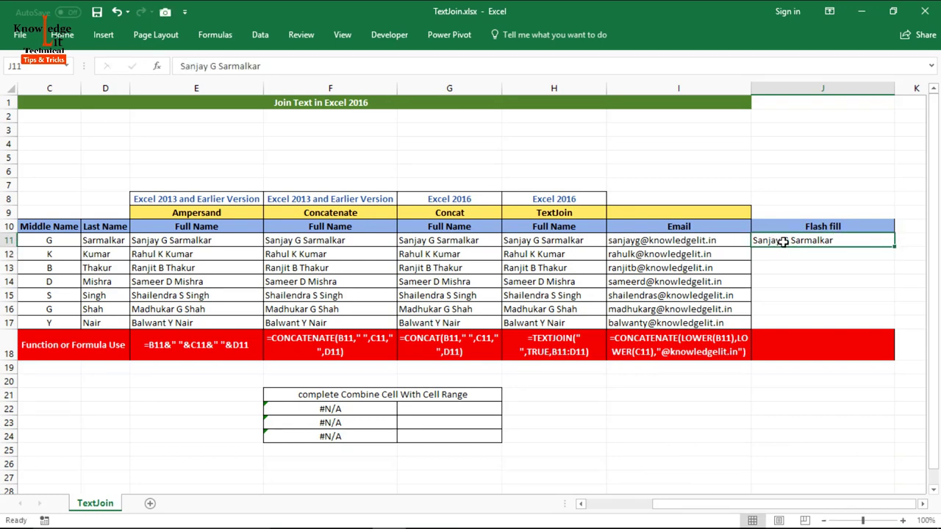
pyautogui.moveTo(784, 242); pyautogui.dragTo(801, 318)
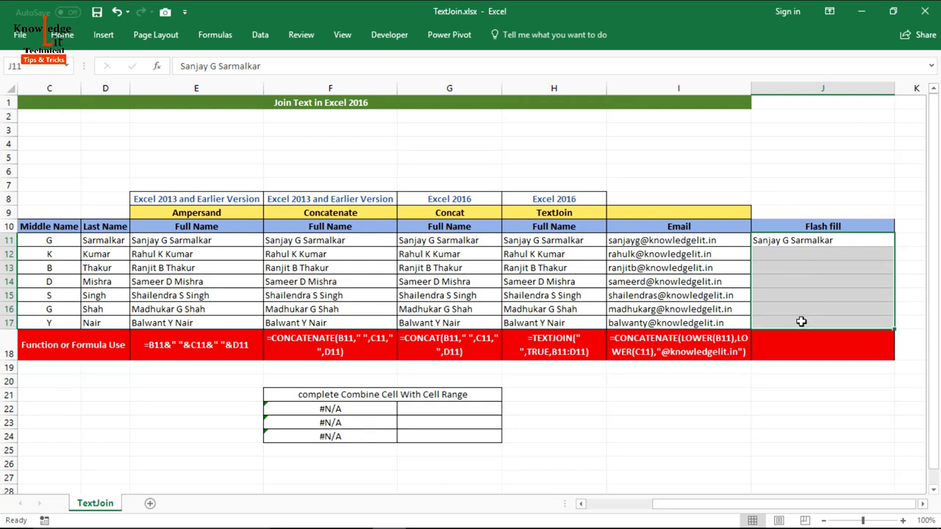
pyautogui.click(62, 34)
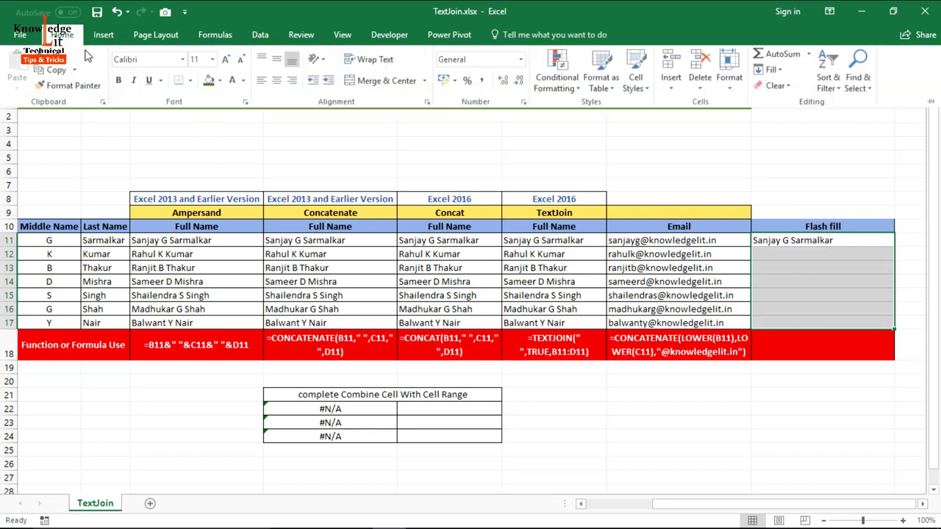
pyautogui.click(772, 71)
pyautogui.click(794, 204)
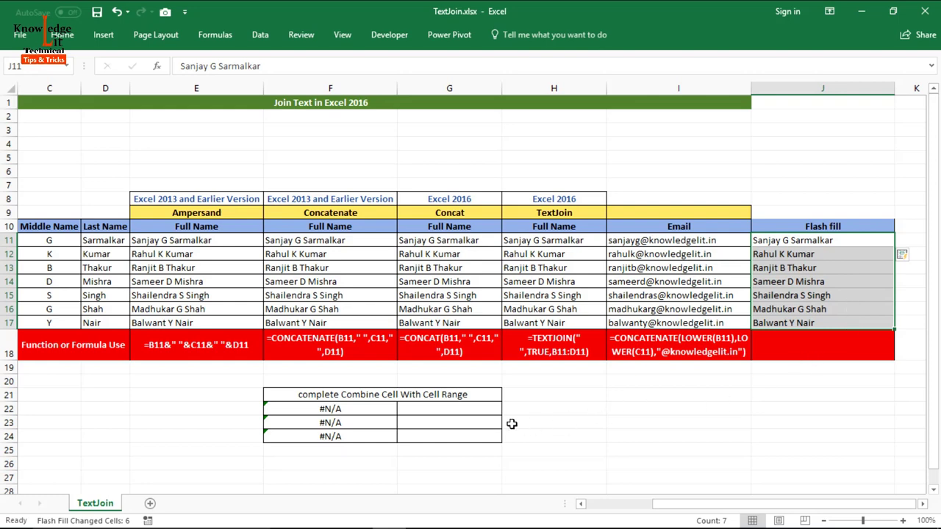
pyautogui.click(461, 409)
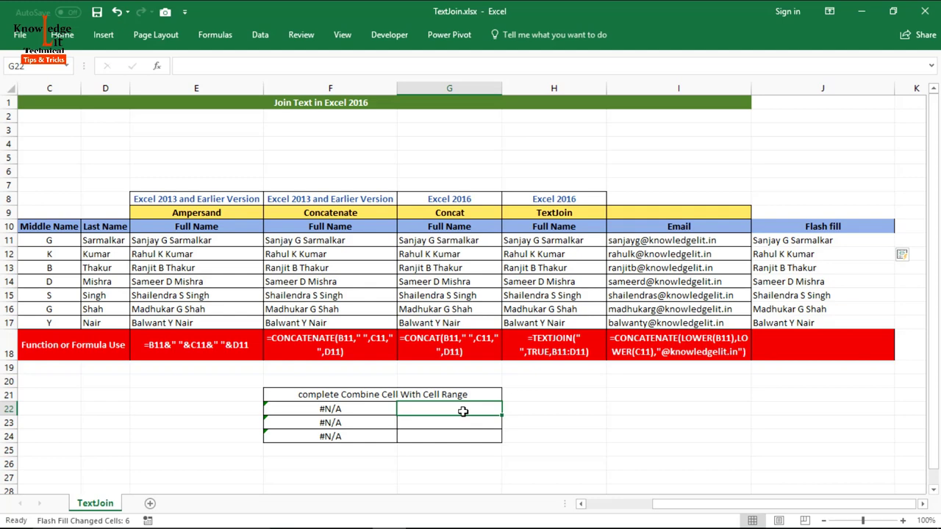
pyautogui.moveTo(637, 246); pyautogui.dragTo(651, 320)
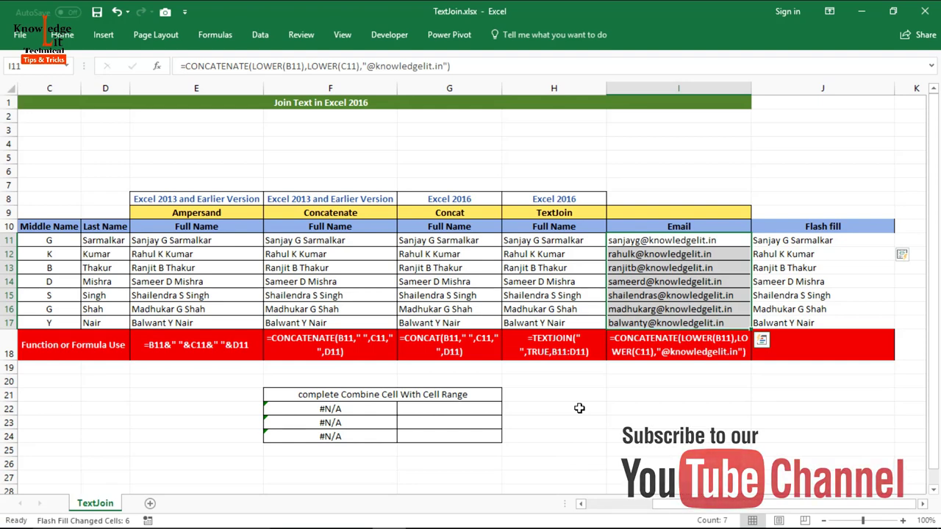
pyautogui.click(464, 412)
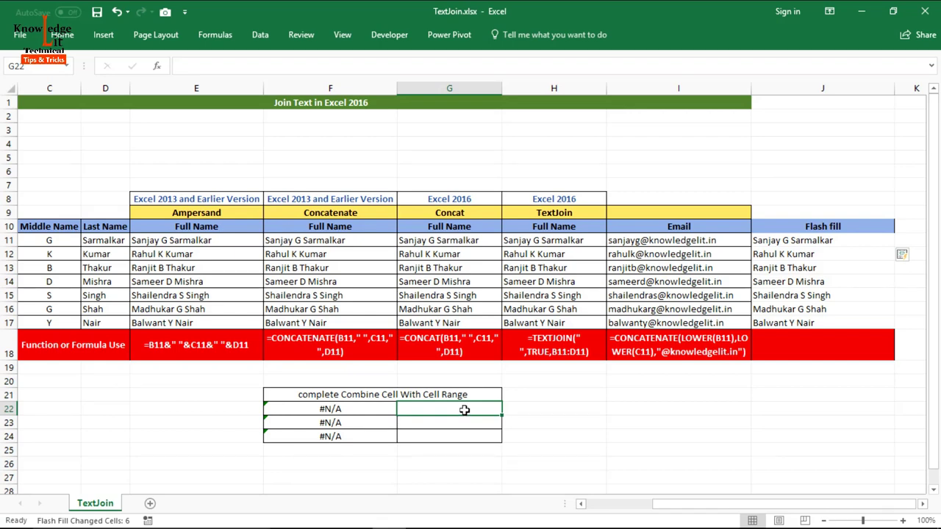
# - Enter =CONCATENATE(I11:I17) in G22, which returns #VALUE!
pyautogui.write('=')
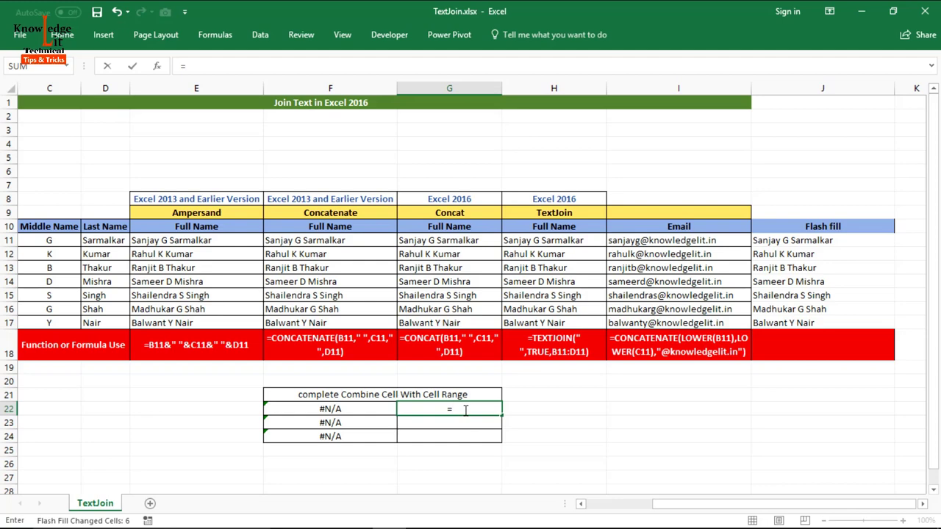
pyautogui.write('co')
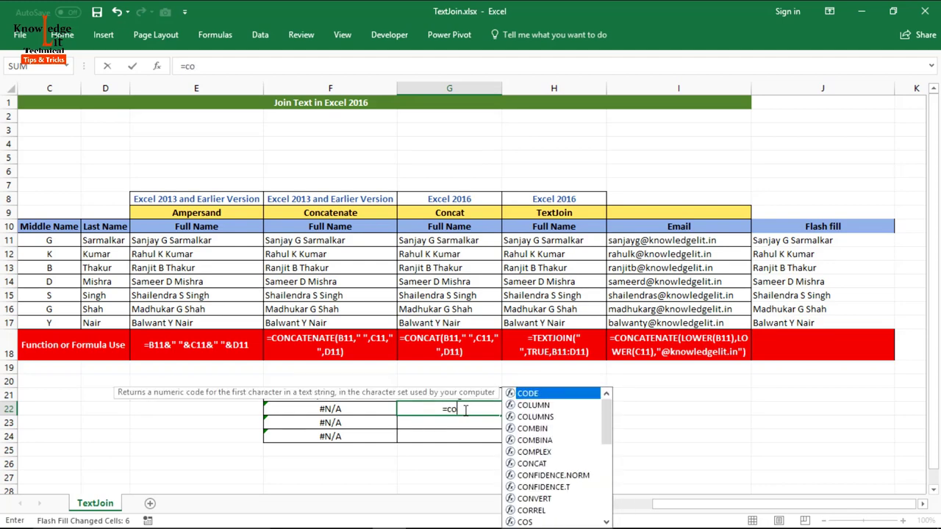
pyautogui.write('nc')
pyautogui.press('Down')
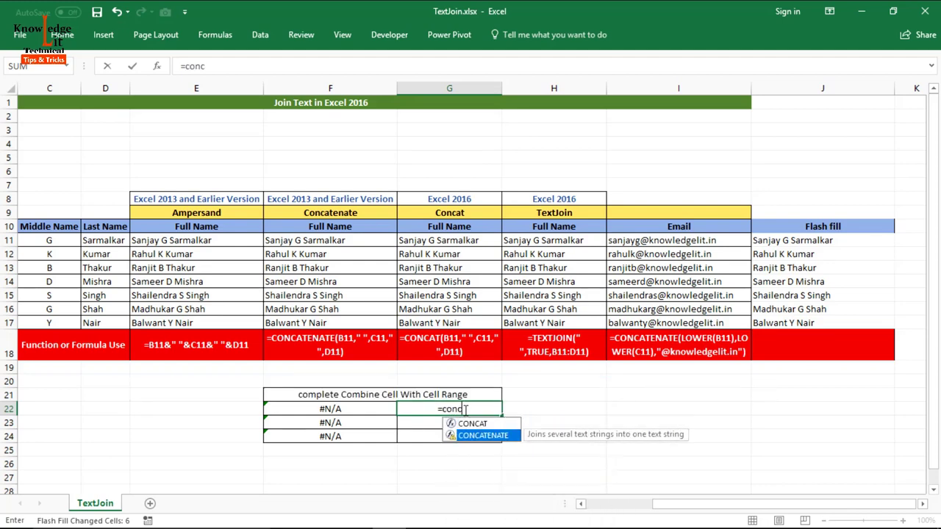
pyautogui.press('Tab')
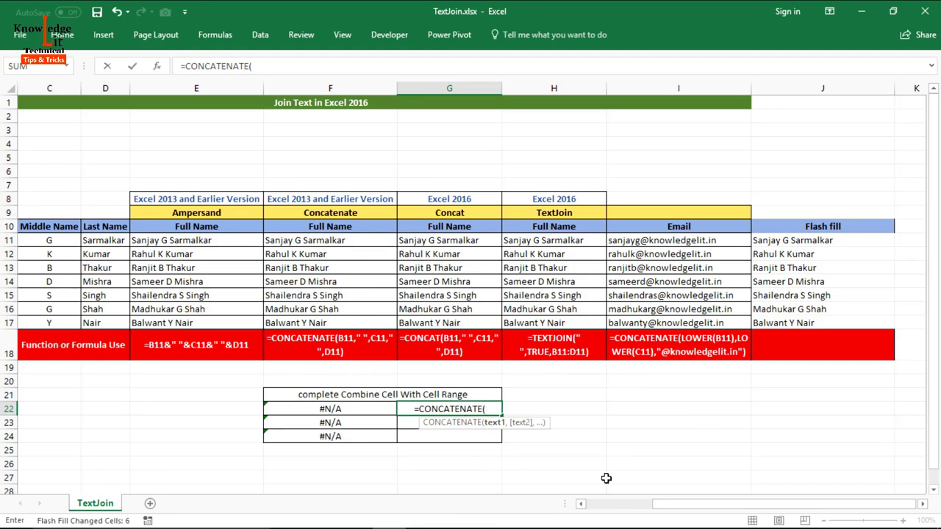
pyautogui.moveTo(704, 241); pyautogui.dragTo(710, 321)
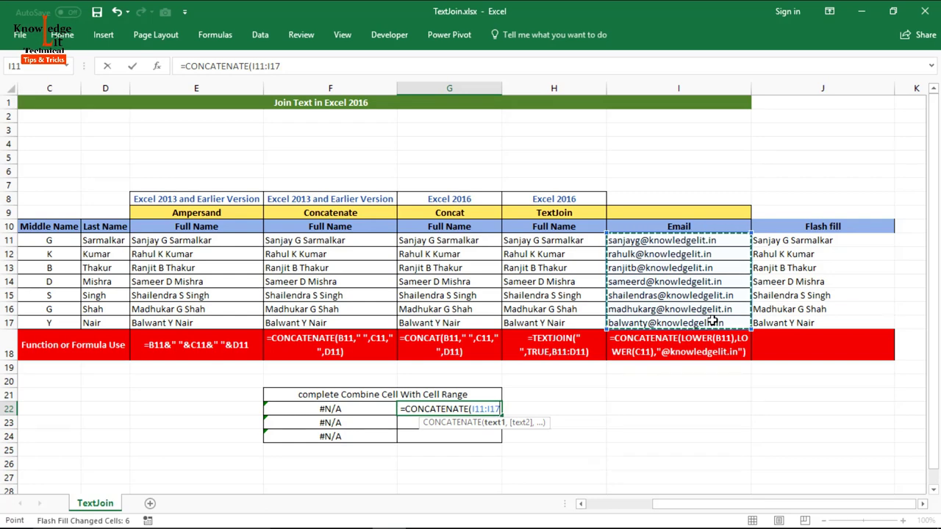
pyautogui.write(')')
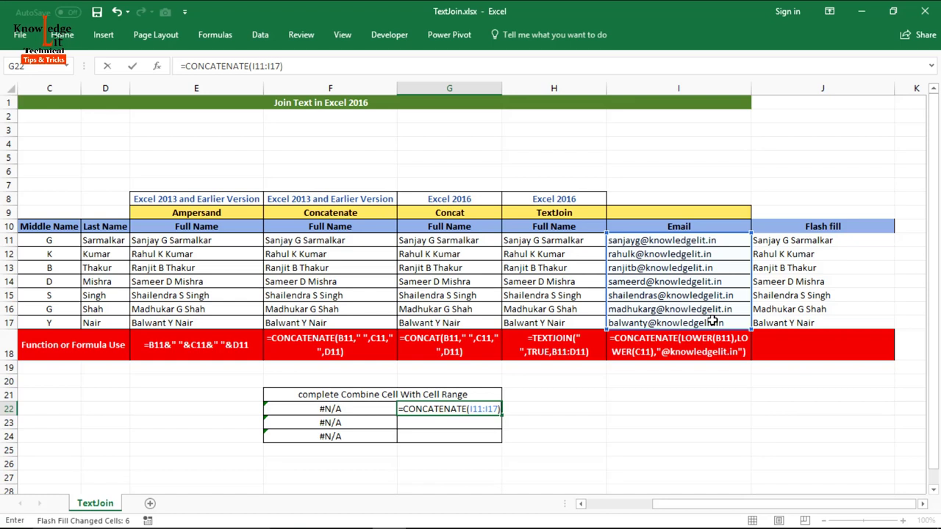
pyautogui.press('Return')
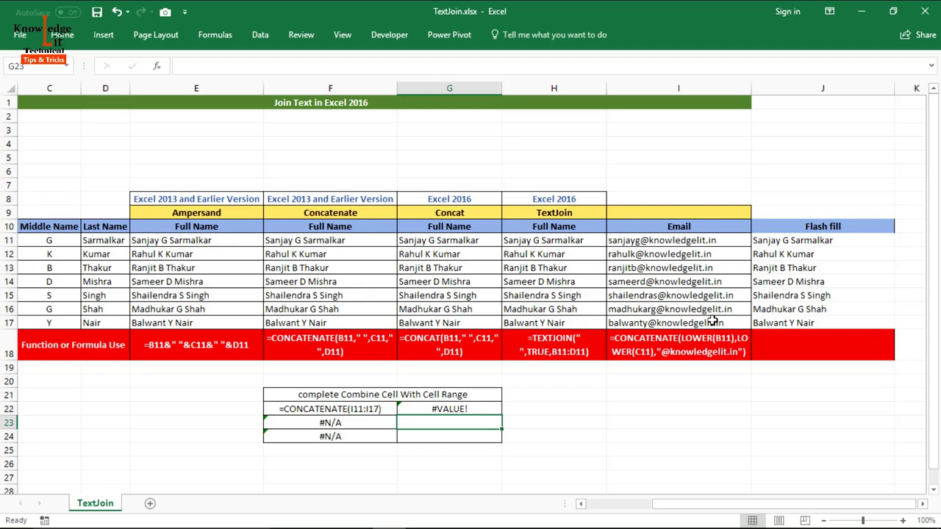
# - Enter =CONCAT(I11:I17) in G23 to run all seven emails together into one string
pyautogui.write('=')
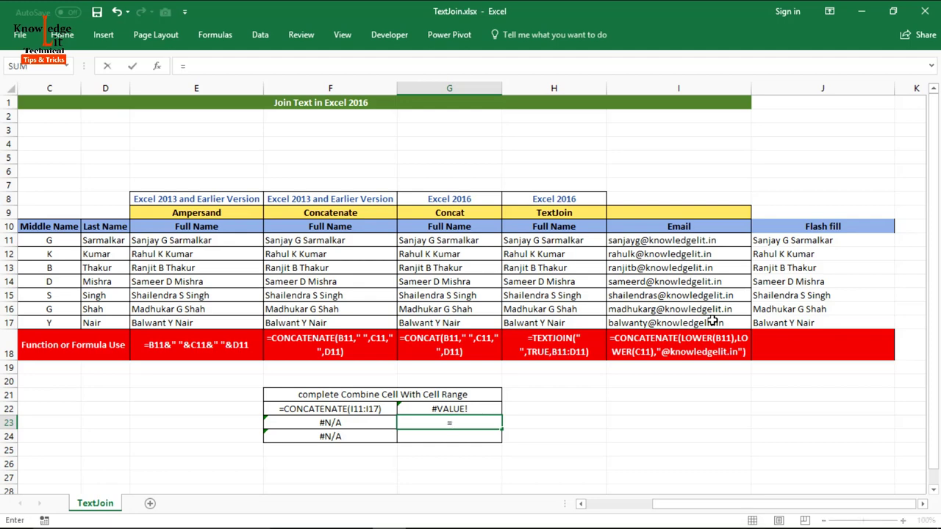
pyautogui.write('con')
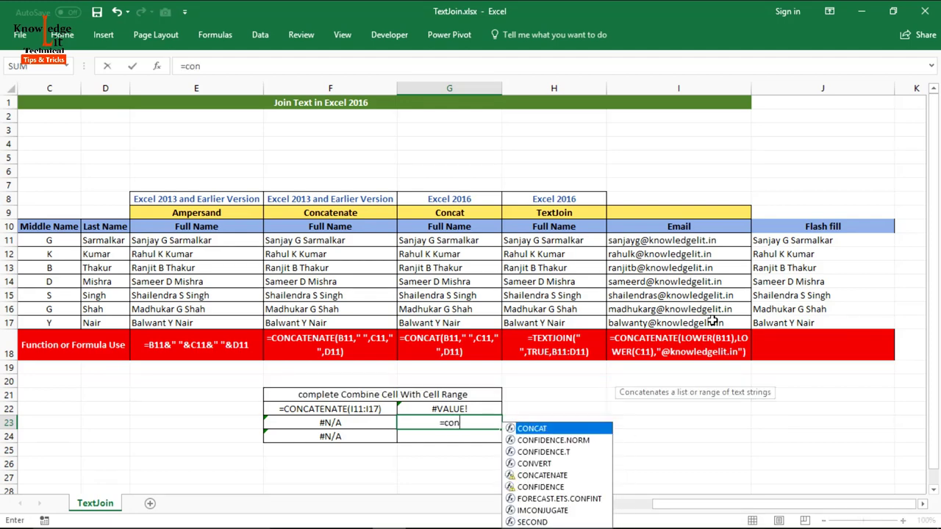
pyautogui.write('cat')
pyautogui.press('Tab')
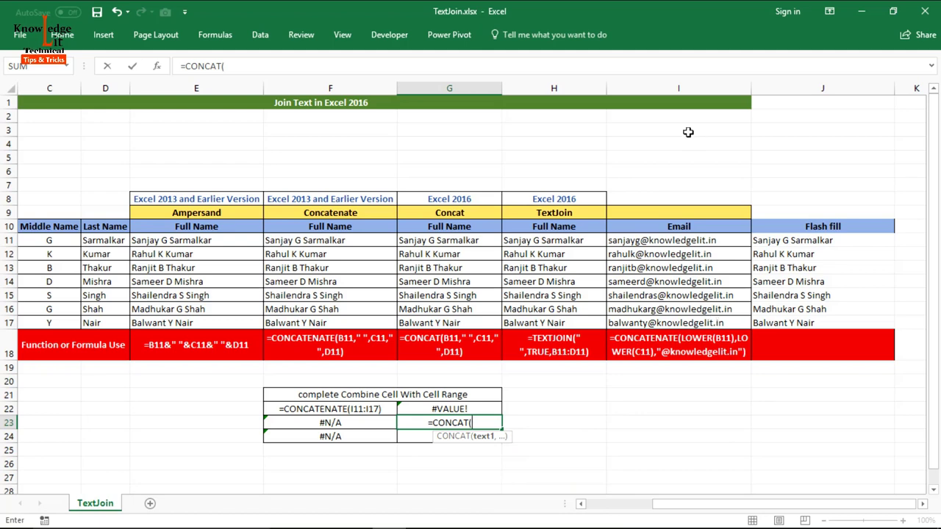
pyautogui.moveTo(637, 241); pyautogui.dragTo(651, 321)
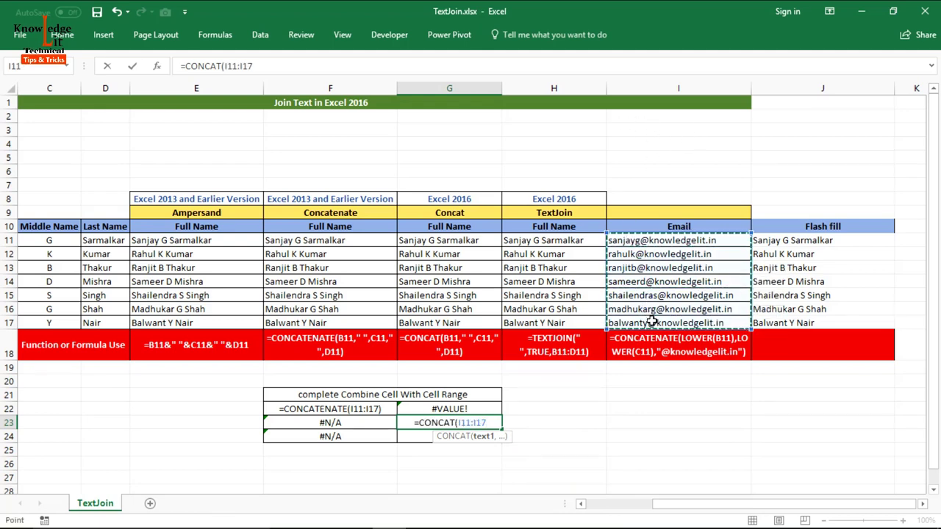
pyautogui.write(')')
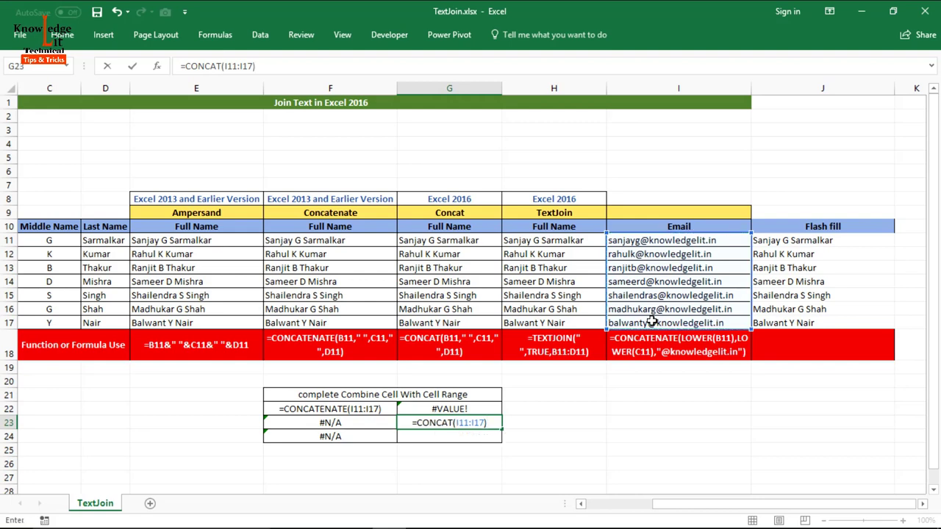
pyautogui.press('Return')
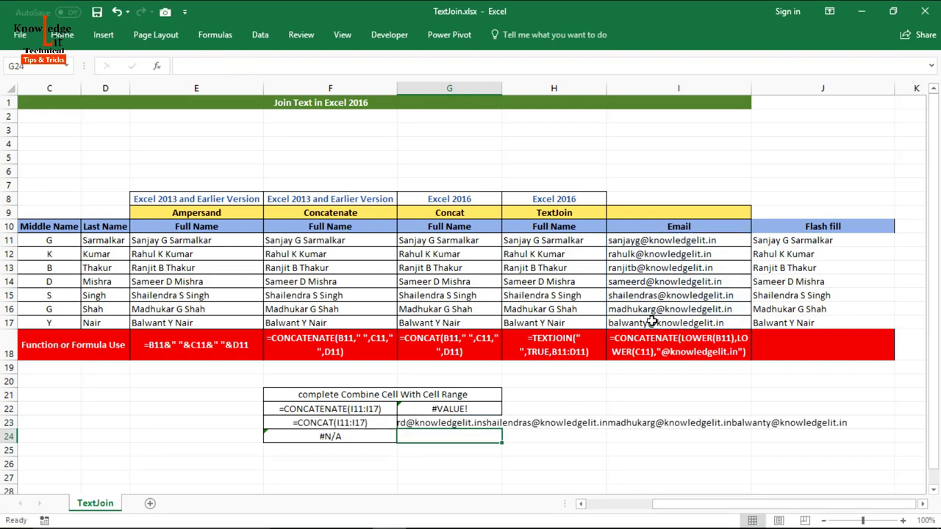
pyautogui.click(486, 422)
pyautogui.click(614, 465)
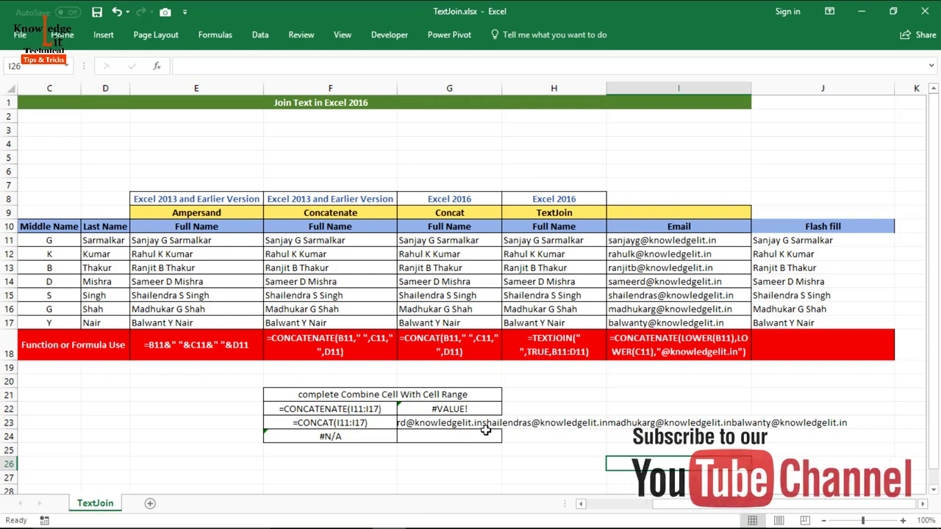
pyautogui.click(481, 436)
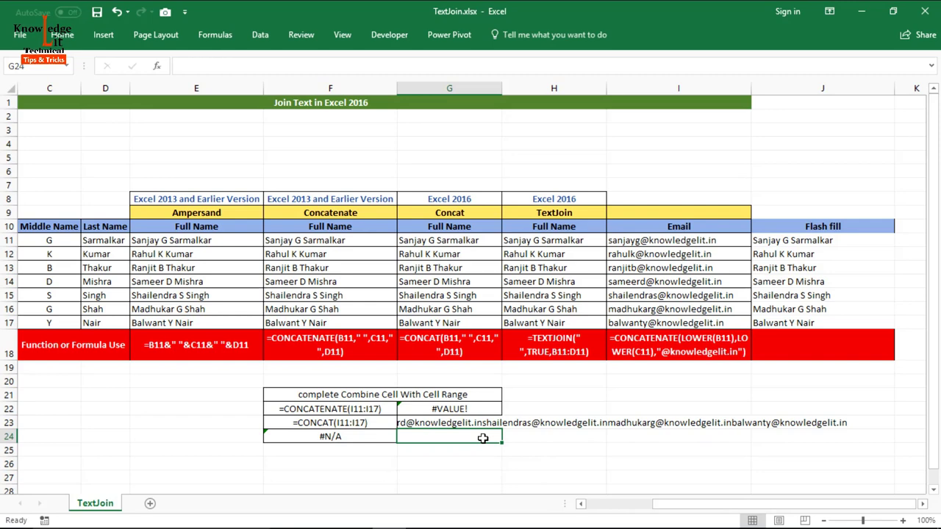
# - Enter =TEXTJOIN(", ",TRUE,I11:I17) in G24 to list all seven emails comma-separated
pyautogui.write('=')
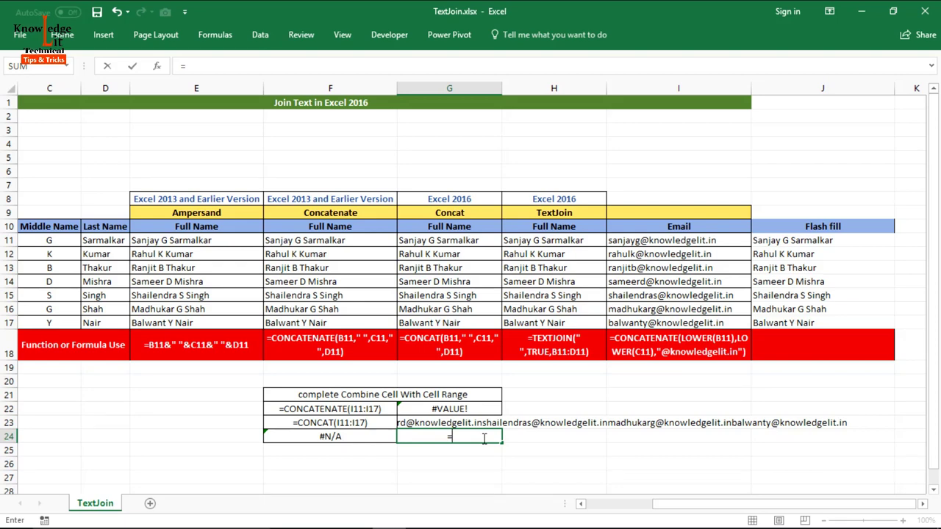
pyautogui.write('t')
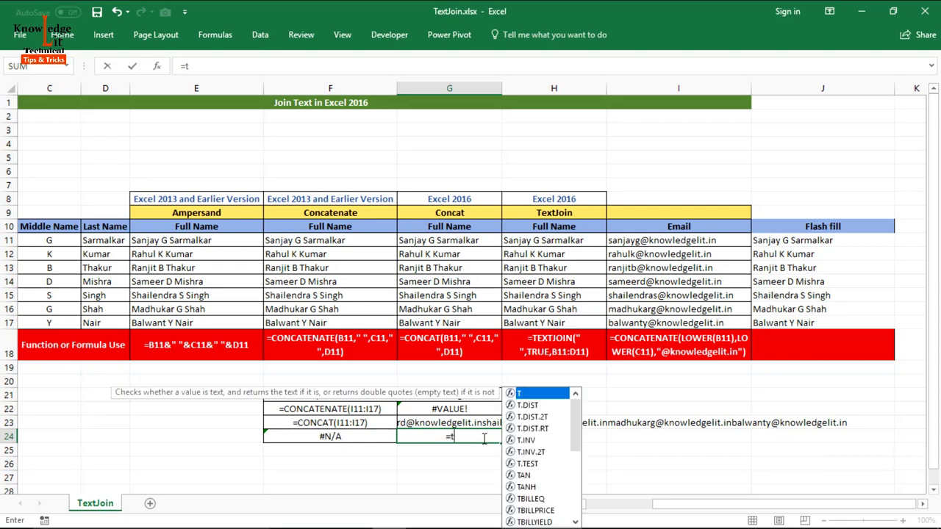
pyautogui.write('ext')
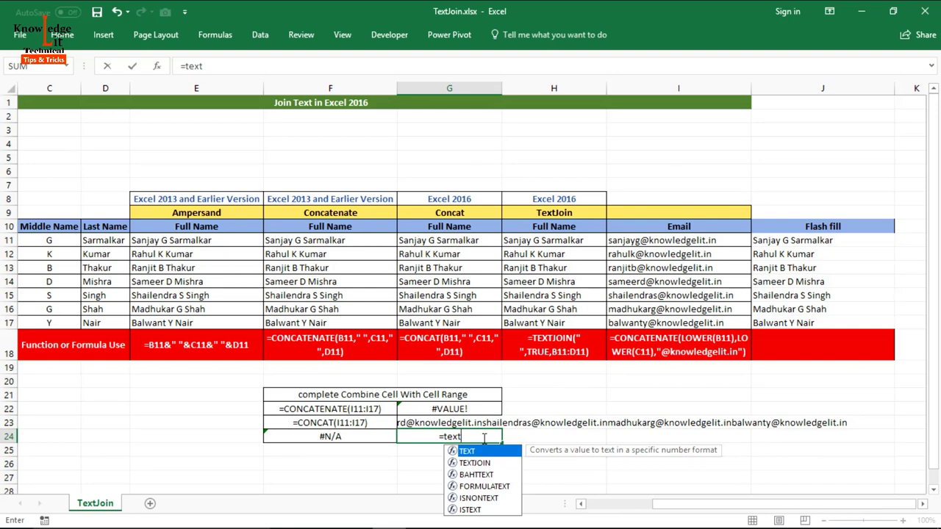
pyautogui.press('Down')
pyautogui.press('Tab')
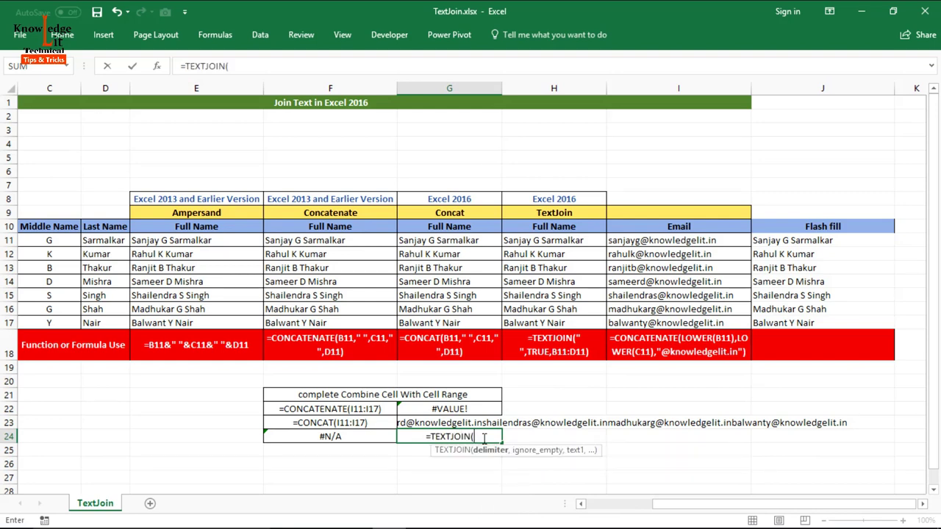
pyautogui.write('"')
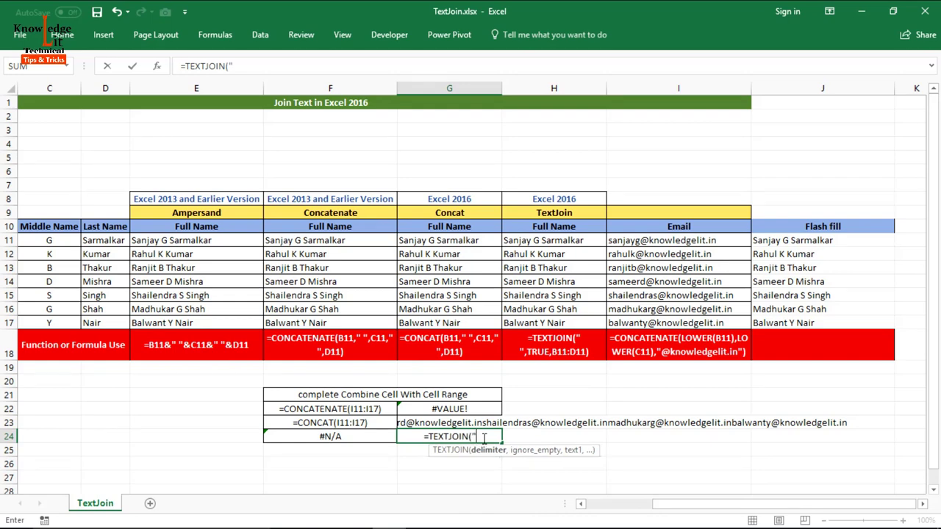
pyautogui.write(',')
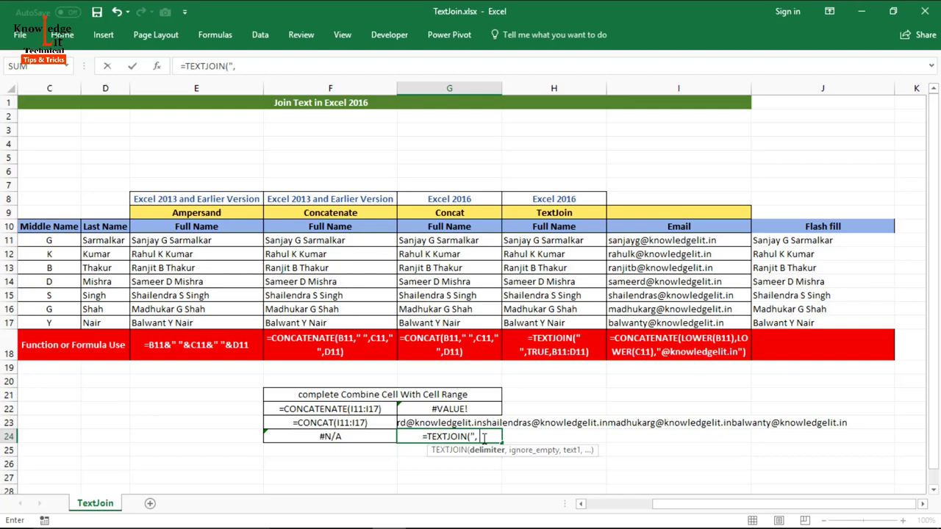
pyautogui.write(' "')
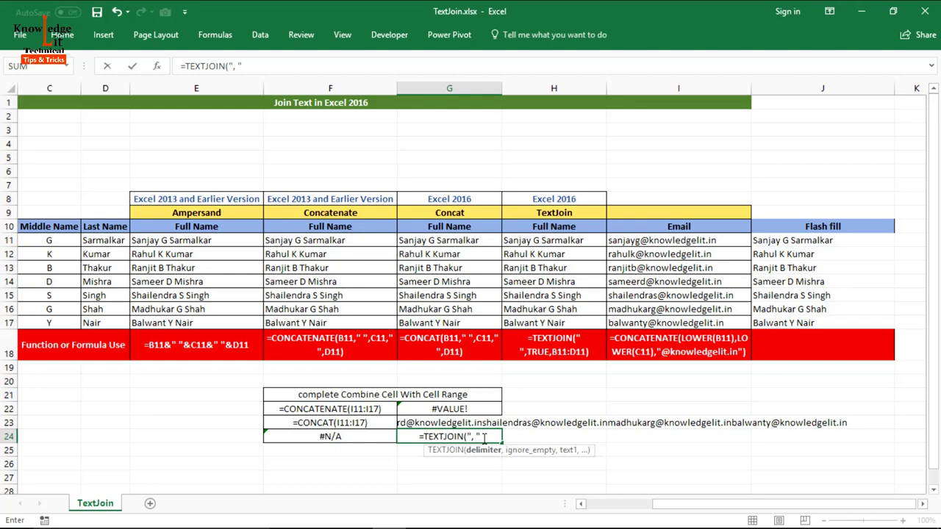
pyautogui.write(',')
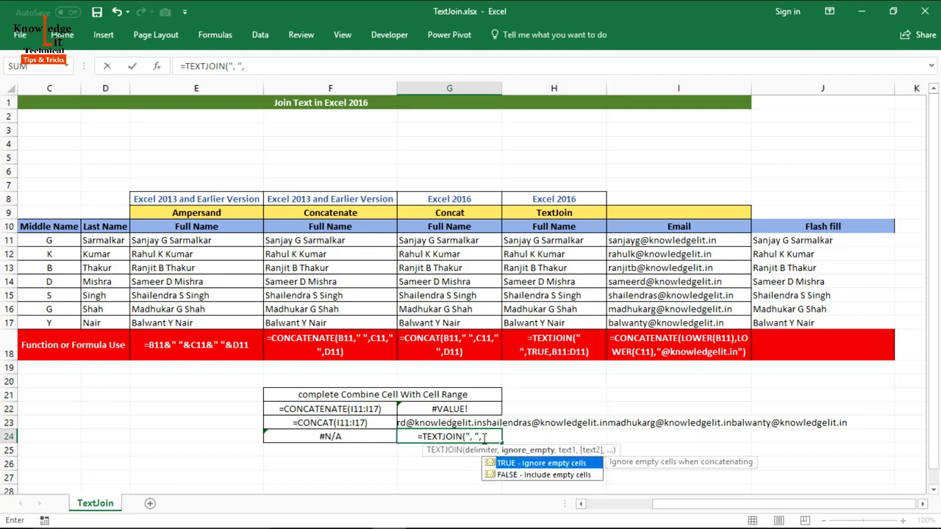
pyautogui.write('tru')
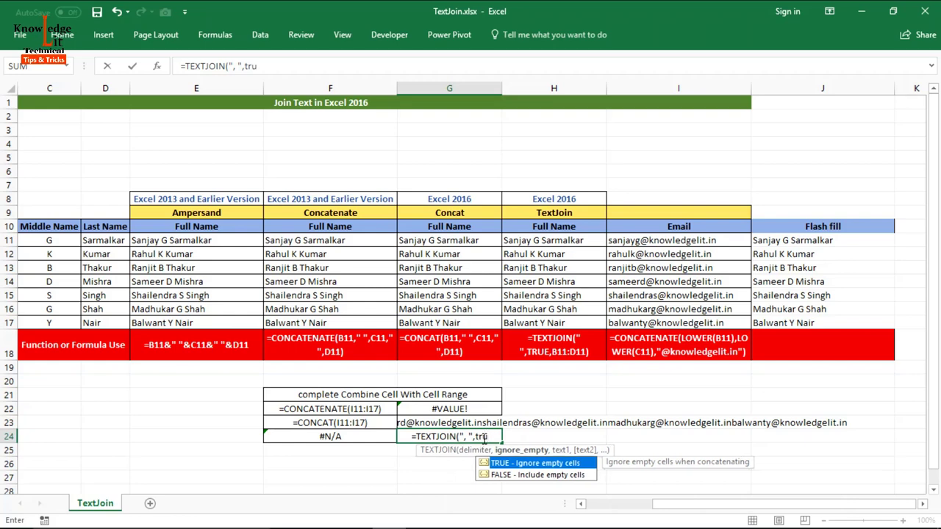
pyautogui.press('Tab')
pyautogui.write(',')
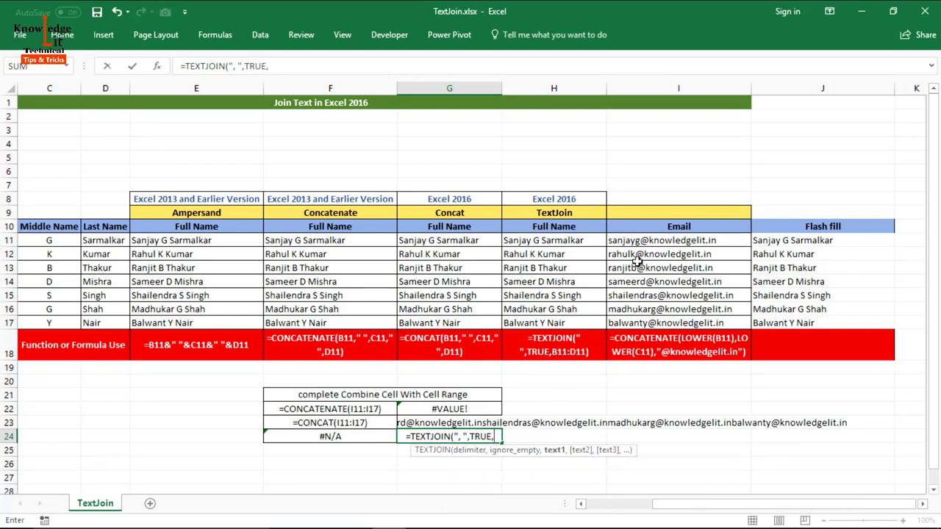
pyautogui.moveTo(642, 243); pyautogui.dragTo(657, 312)
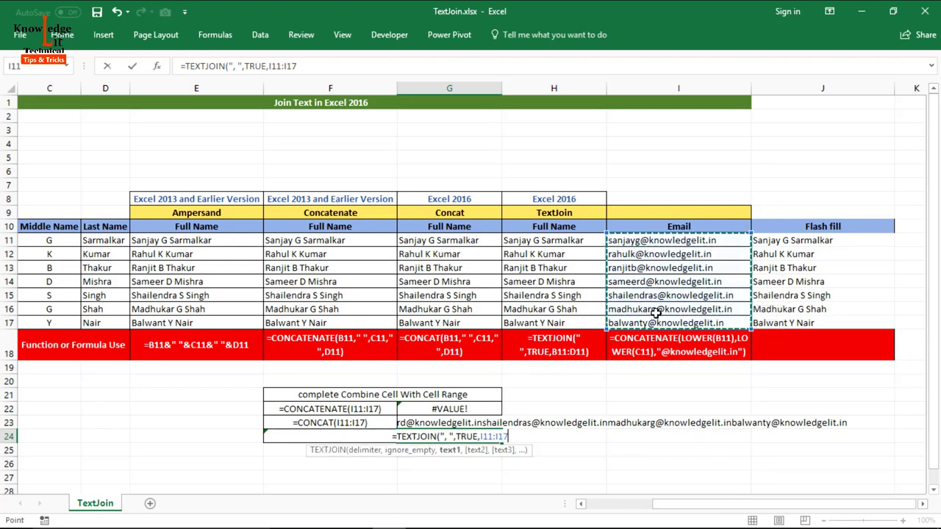
pyautogui.write(')')
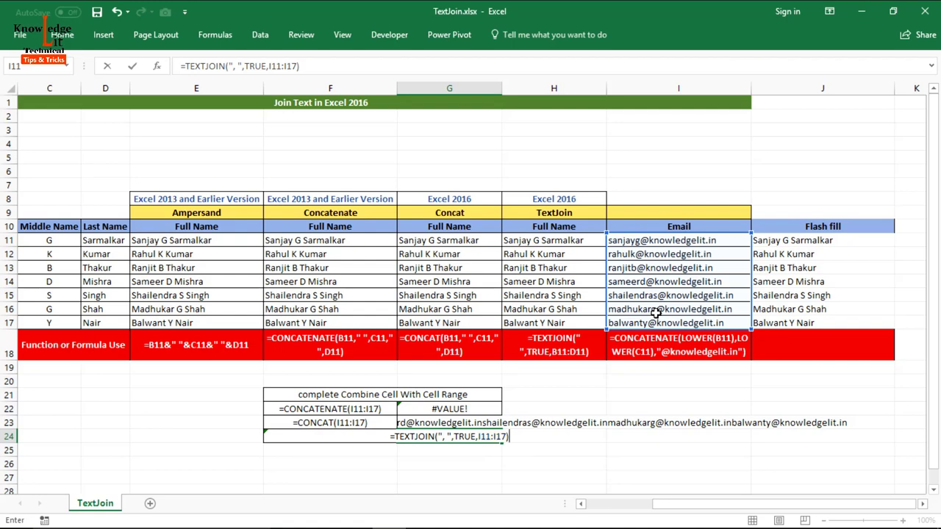
pyautogui.press('Return')
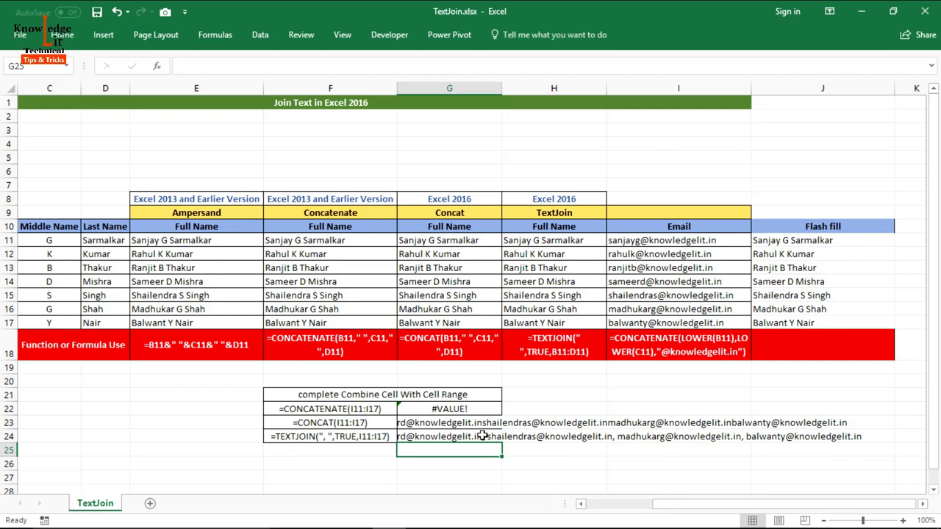
# - Copy the joined email list from G24 and paste it into G26 as values only
pyautogui.click(481, 436)
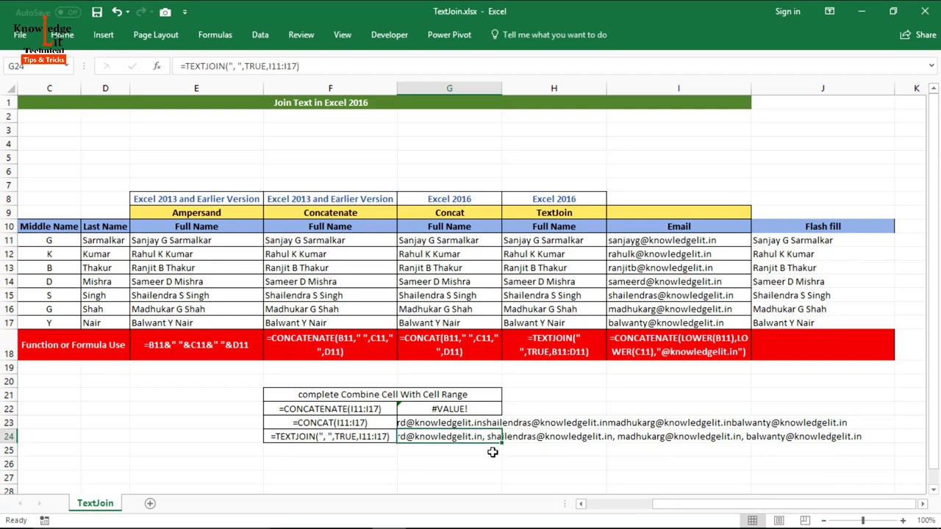
pyautogui.hotkey('ctrl', 'c')
pyautogui.click(481, 459)
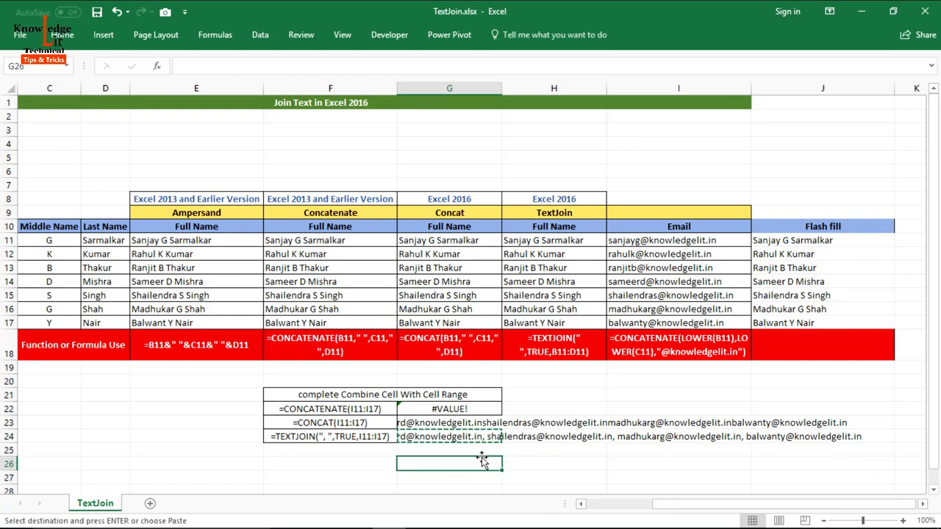
pyautogui.press('alt')
pyautogui.press('h')
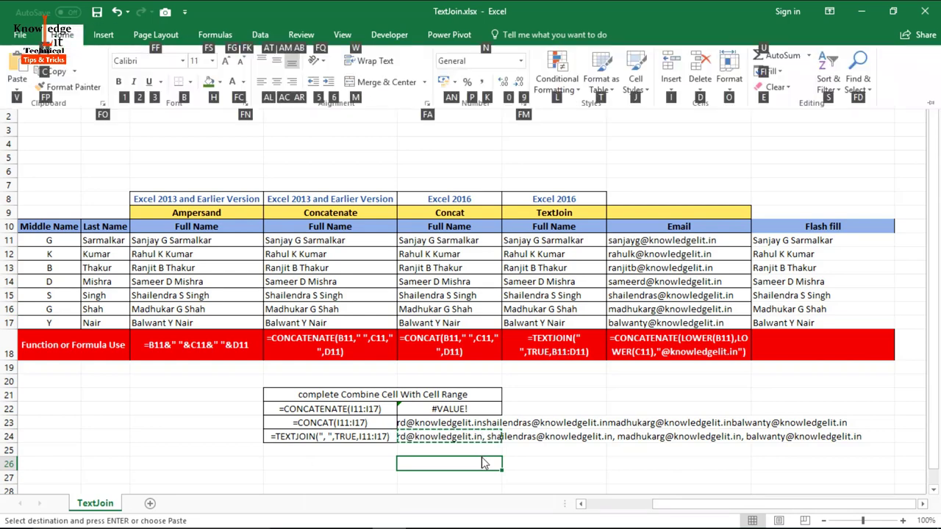
pyautogui.press('v')
pyautogui.press('v')
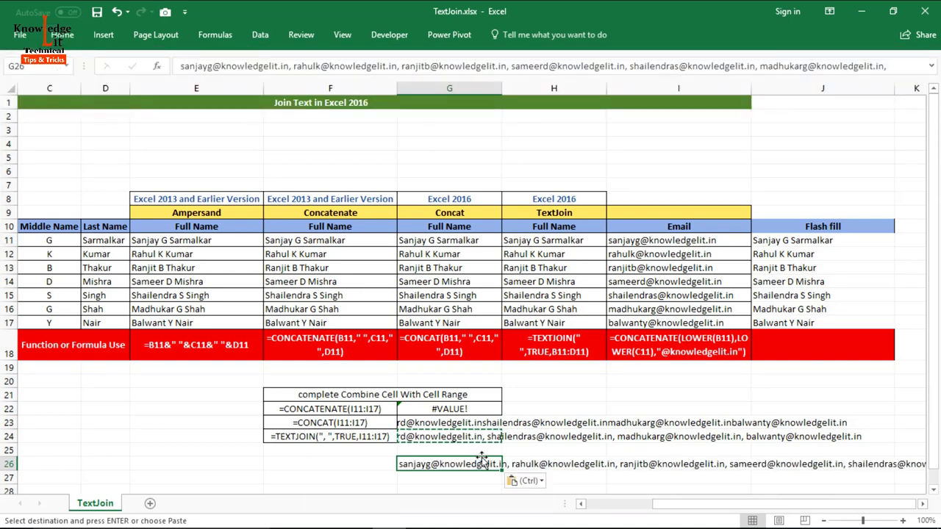